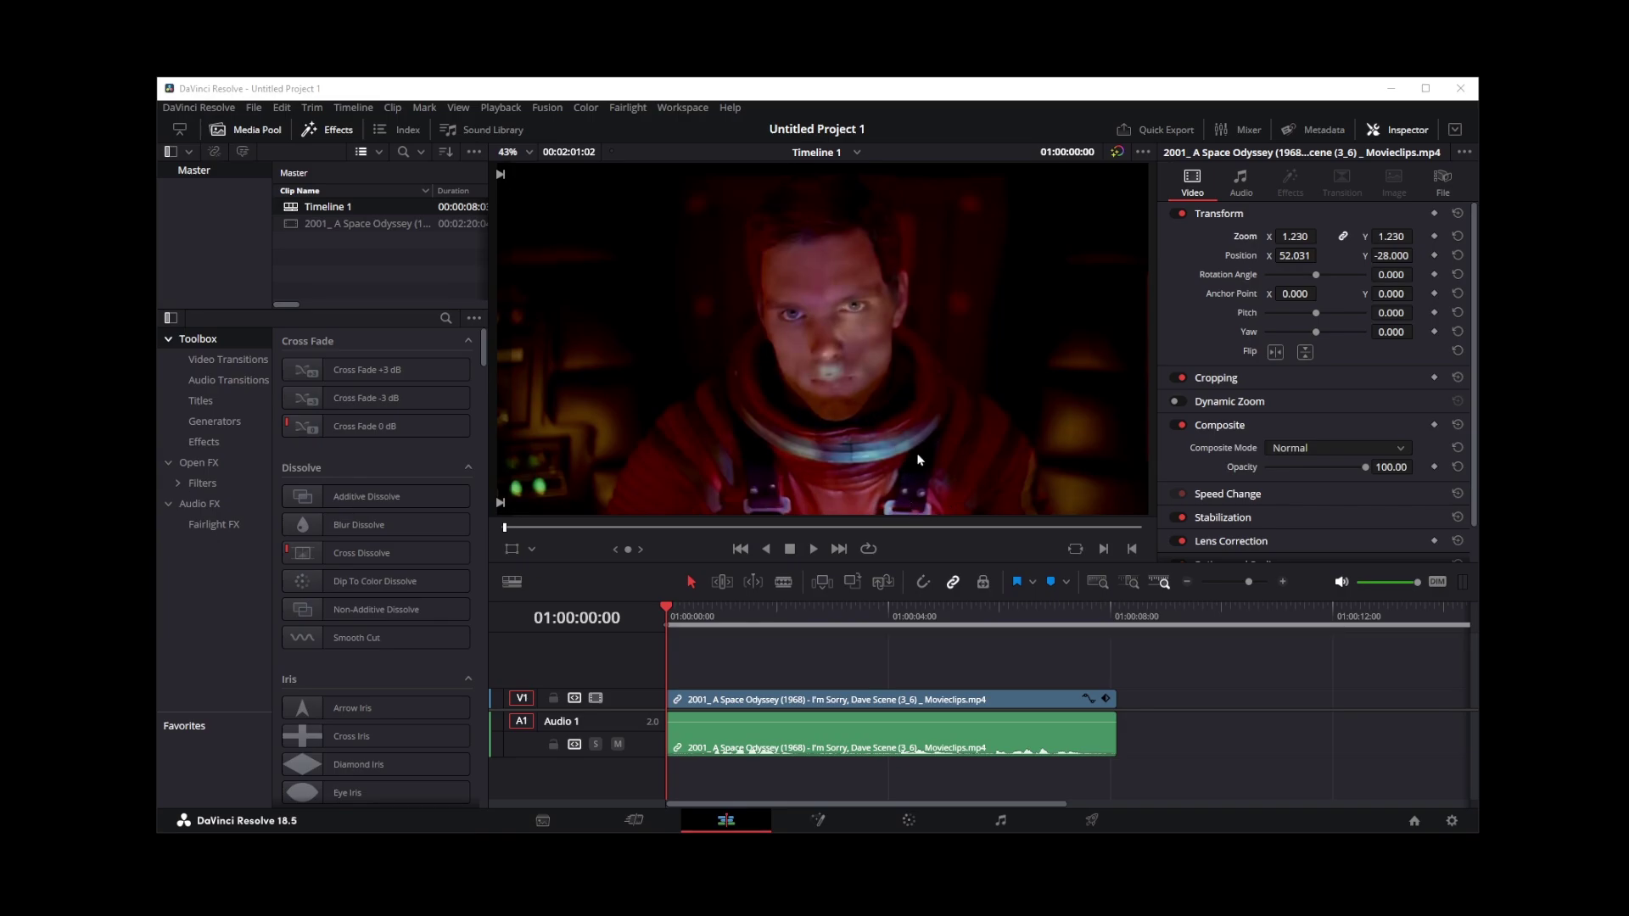
Play the opening of the 2001 clip and stop playback at 01:00:02:12
{"action": "left_click", "coordinate": [812, 550]}
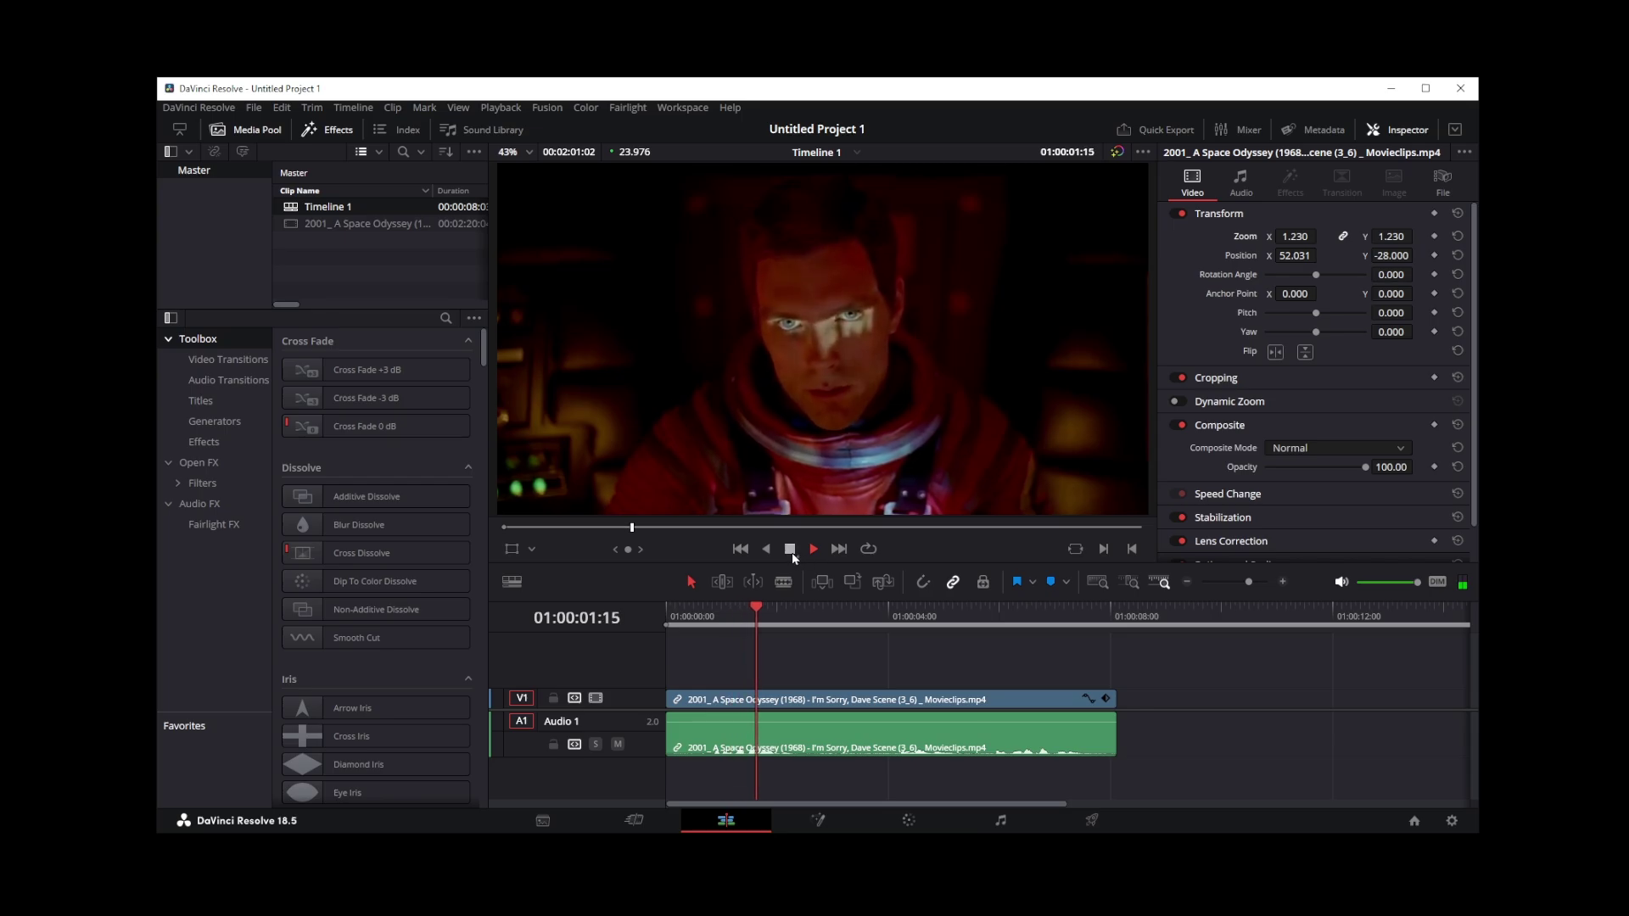
{"action": "left_click", "coordinate": [790, 550]}
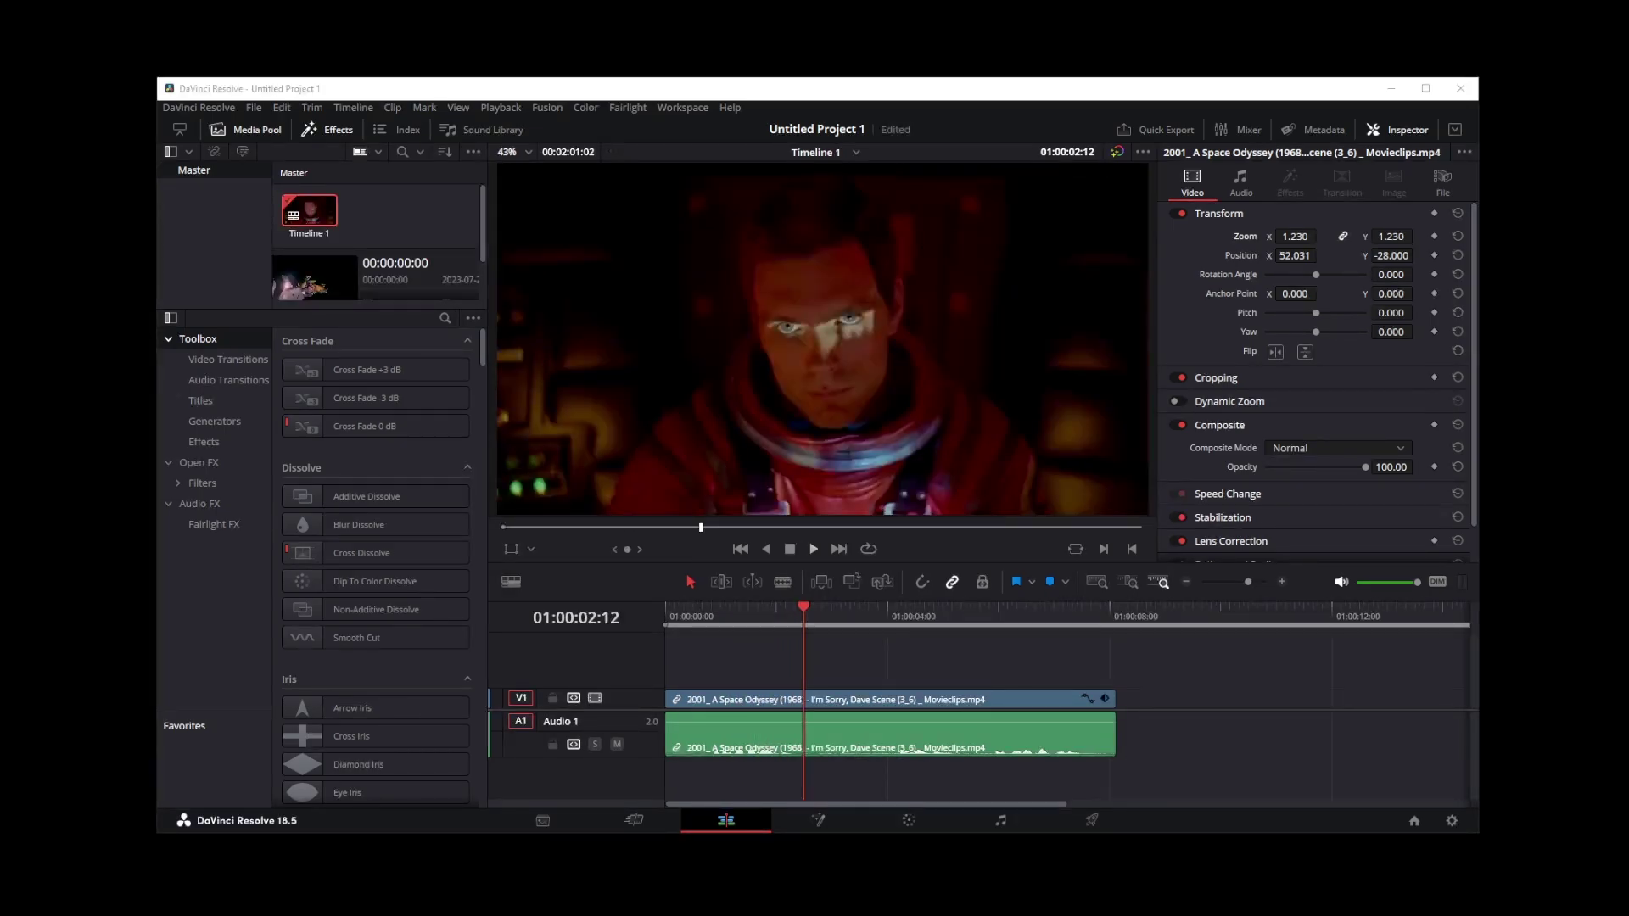
Switch the viewer to the source clip and show the Media Pool items as a list
{"action": "key", "text": "q"}
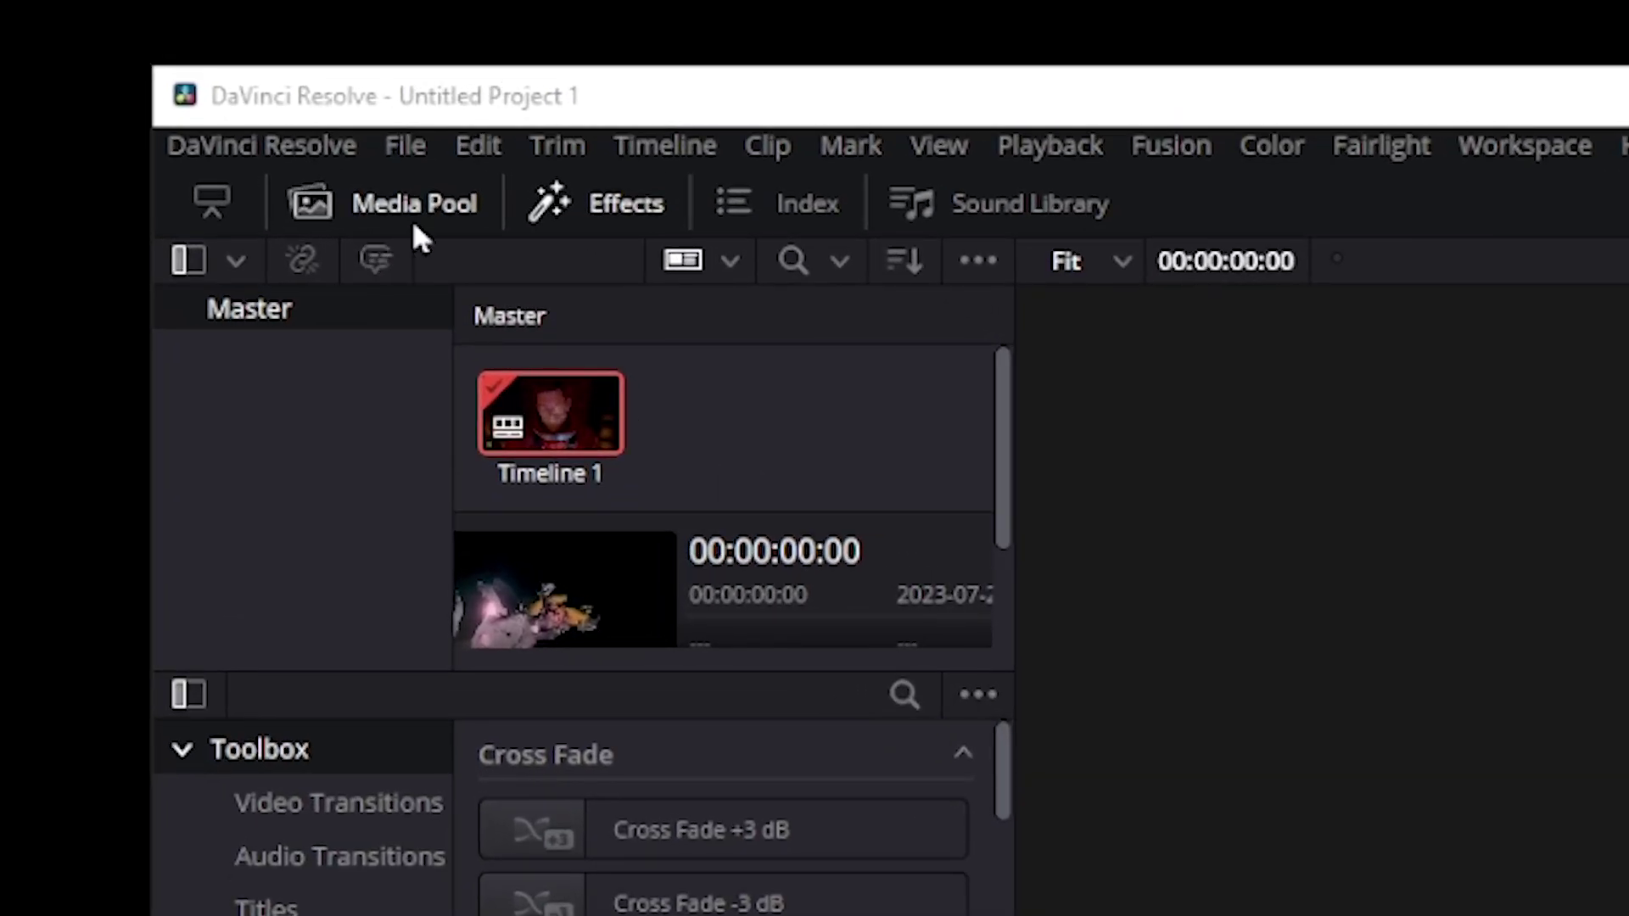
{"action": "left_click", "coordinate": [392, 206]}
{"action": "left_click", "coordinate": [392, 206]}
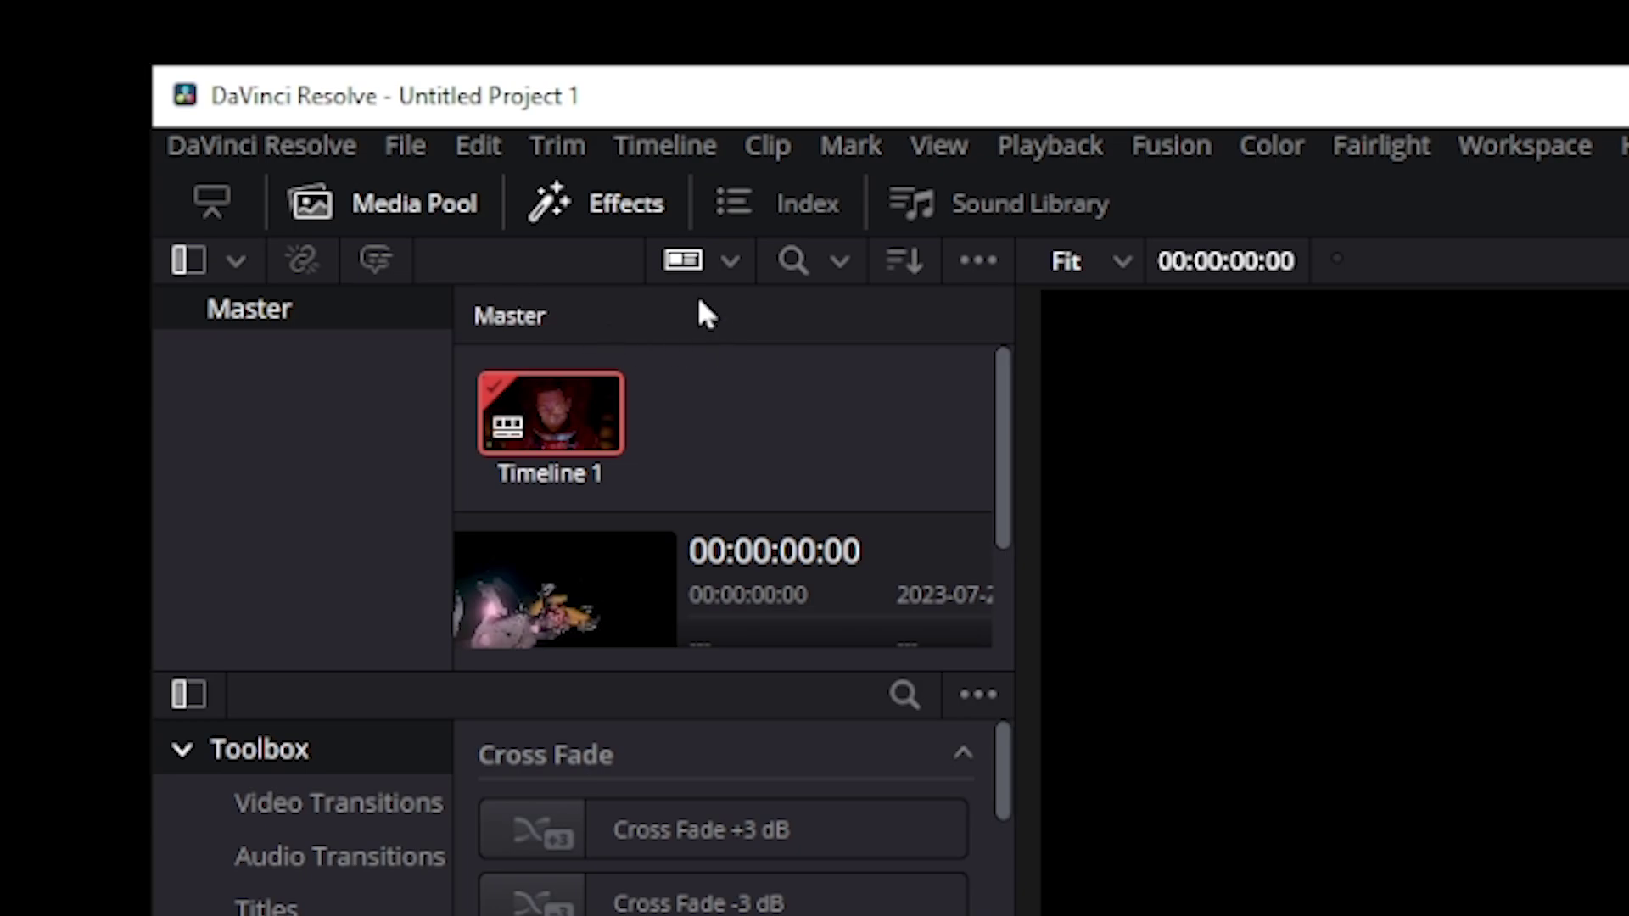
{"action": "left_click", "coordinate": [729, 262]}
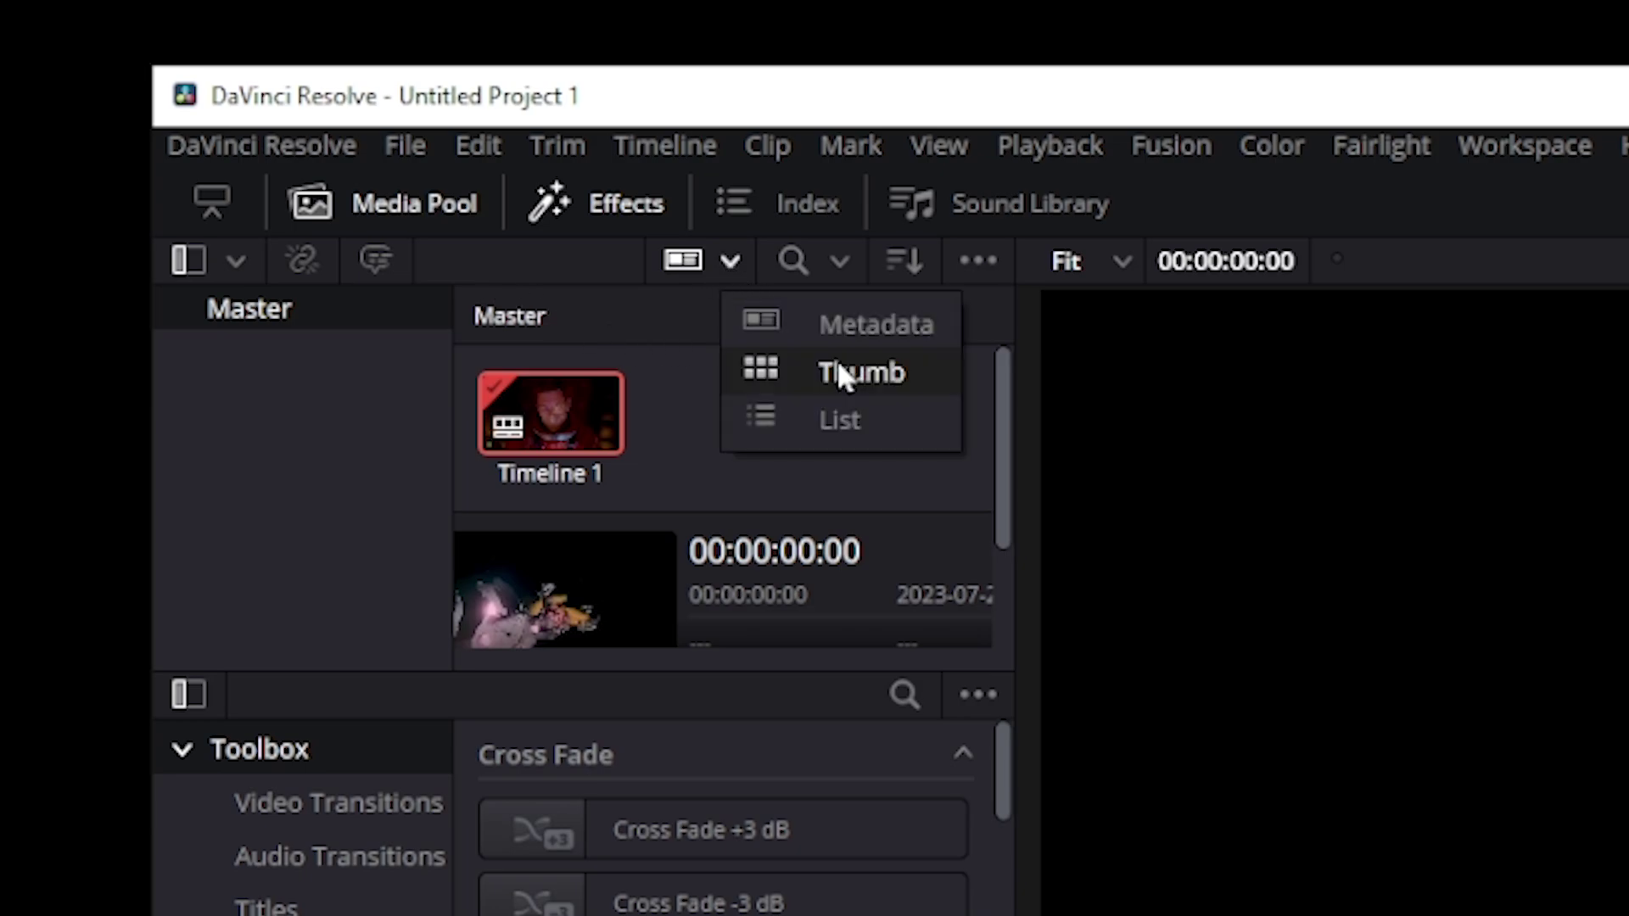
{"action": "left_click", "coordinate": [819, 421]}
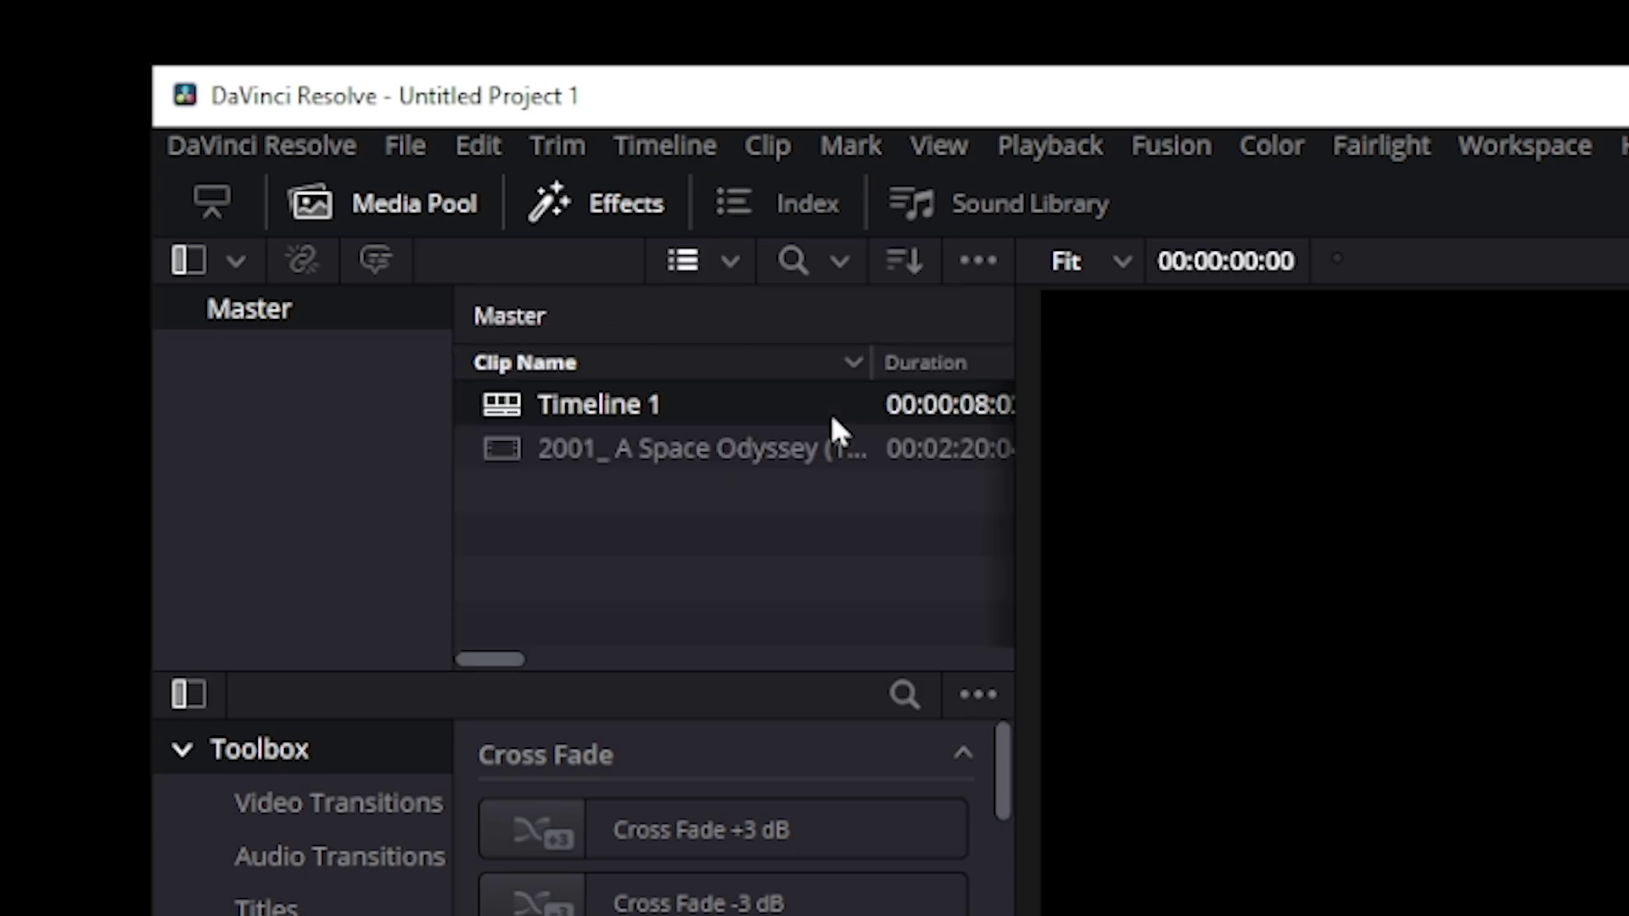
Open Timeline Settings for Timeline 1 and move the dialog to the screen centre
{"action": "right_click", "coordinate": [606, 405]}
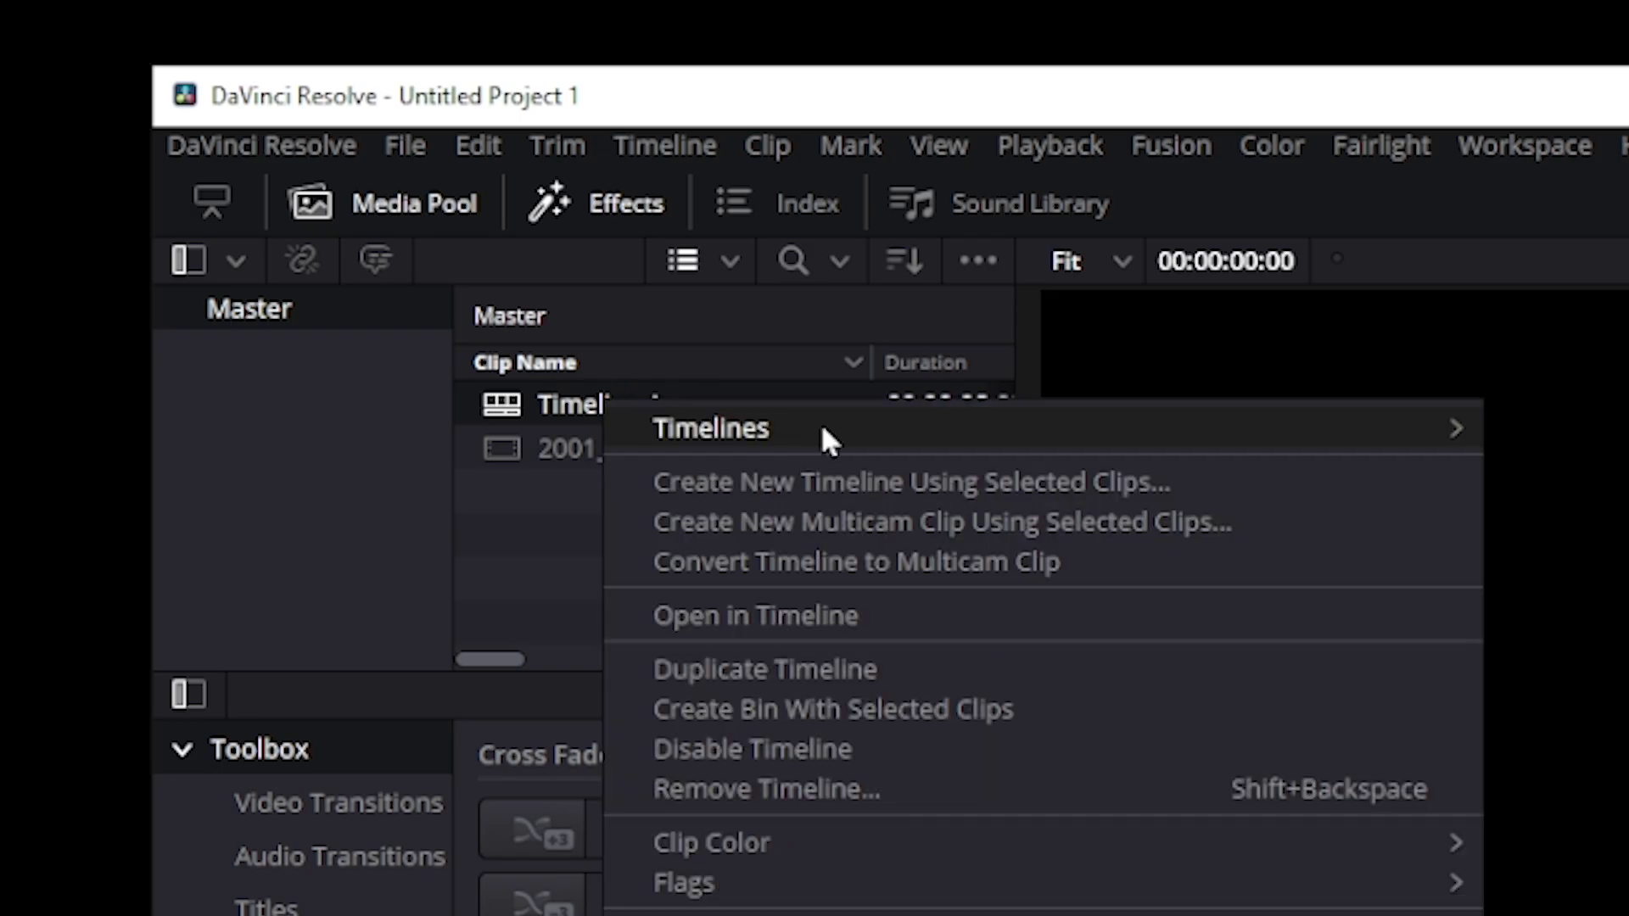
{"action": "mouse_move", "coordinate": [827, 437]}
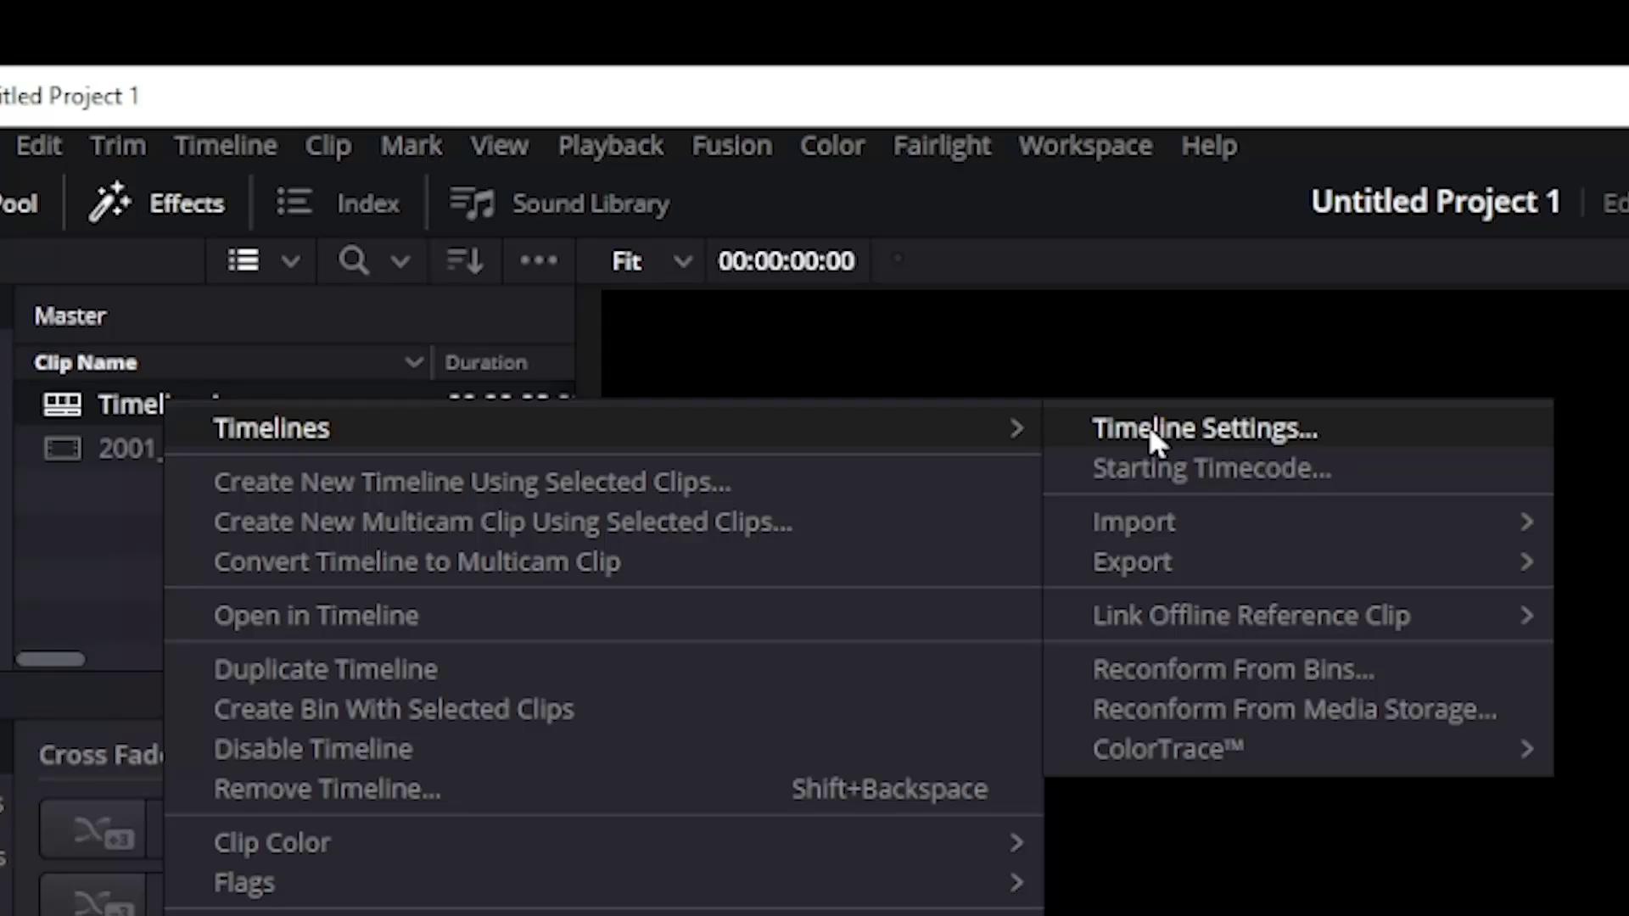
{"action": "left_click", "coordinate": [1218, 430]}
{"action": "left_click_drag", "start_coordinate": [355, 83], "coordinate": [832, 225]}
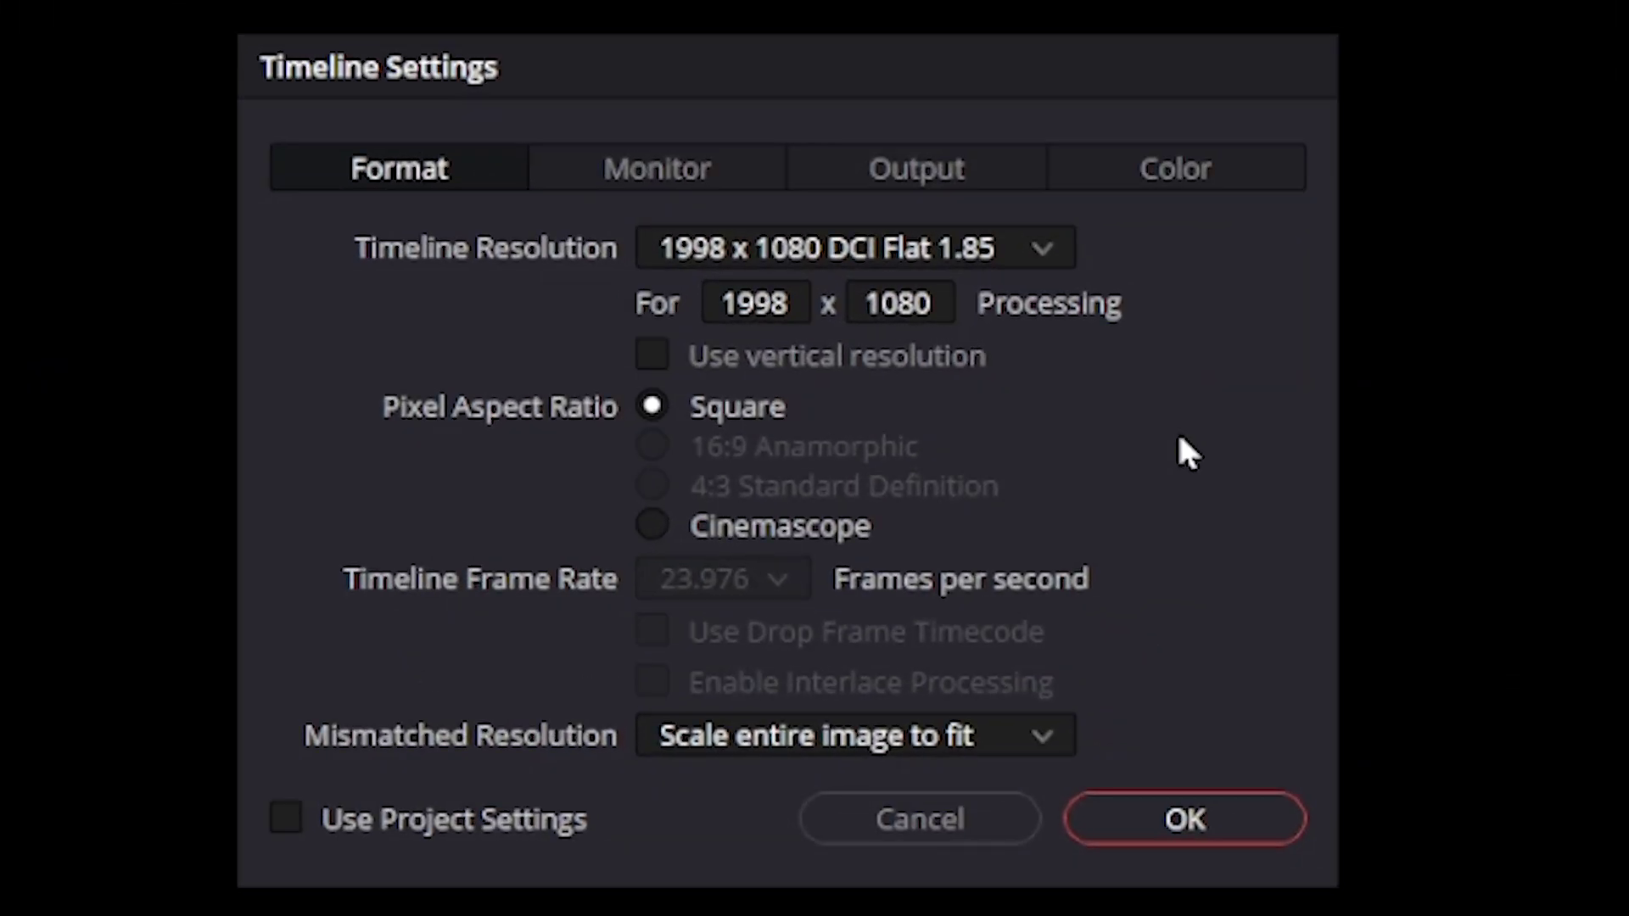
Turn off Use Project Settings, set Timeline 1 to 1080 x 1080 HD Square, and apply
{"action": "left_click", "coordinate": [285, 823]}
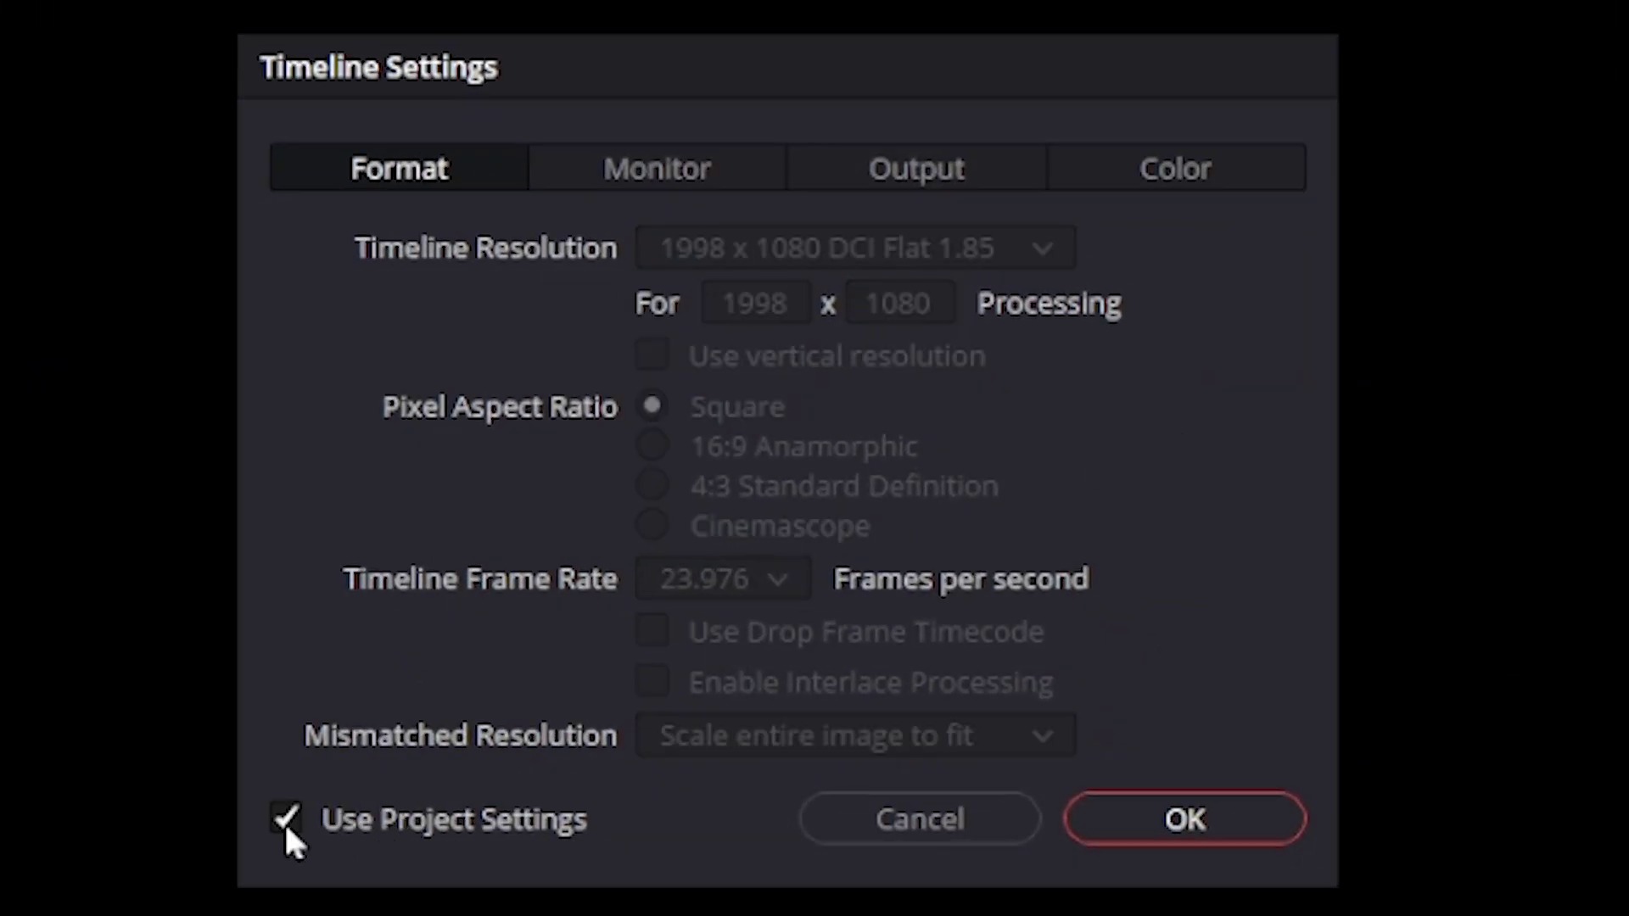
{"action": "left_click", "coordinate": [285, 823]}
{"action": "left_click", "coordinate": [285, 823]}
{"action": "left_click", "coordinate": [285, 823]}
{"action": "left_click", "coordinate": [285, 823]}
{"action": "left_click", "coordinate": [285, 820]}
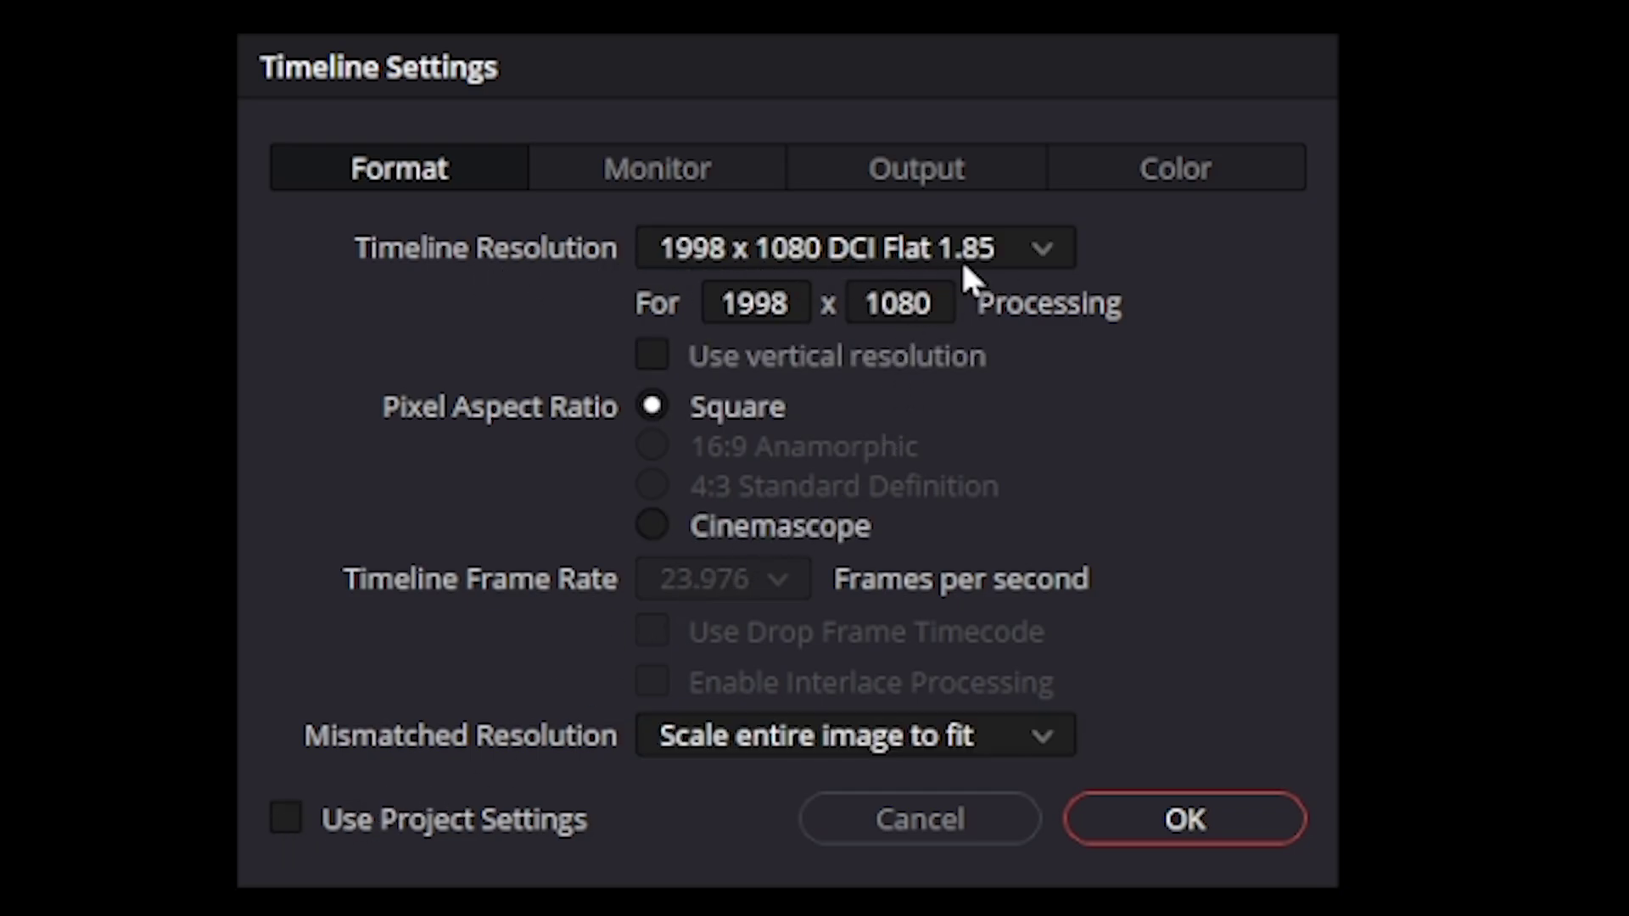
{"action": "left_click", "coordinate": [981, 249]}
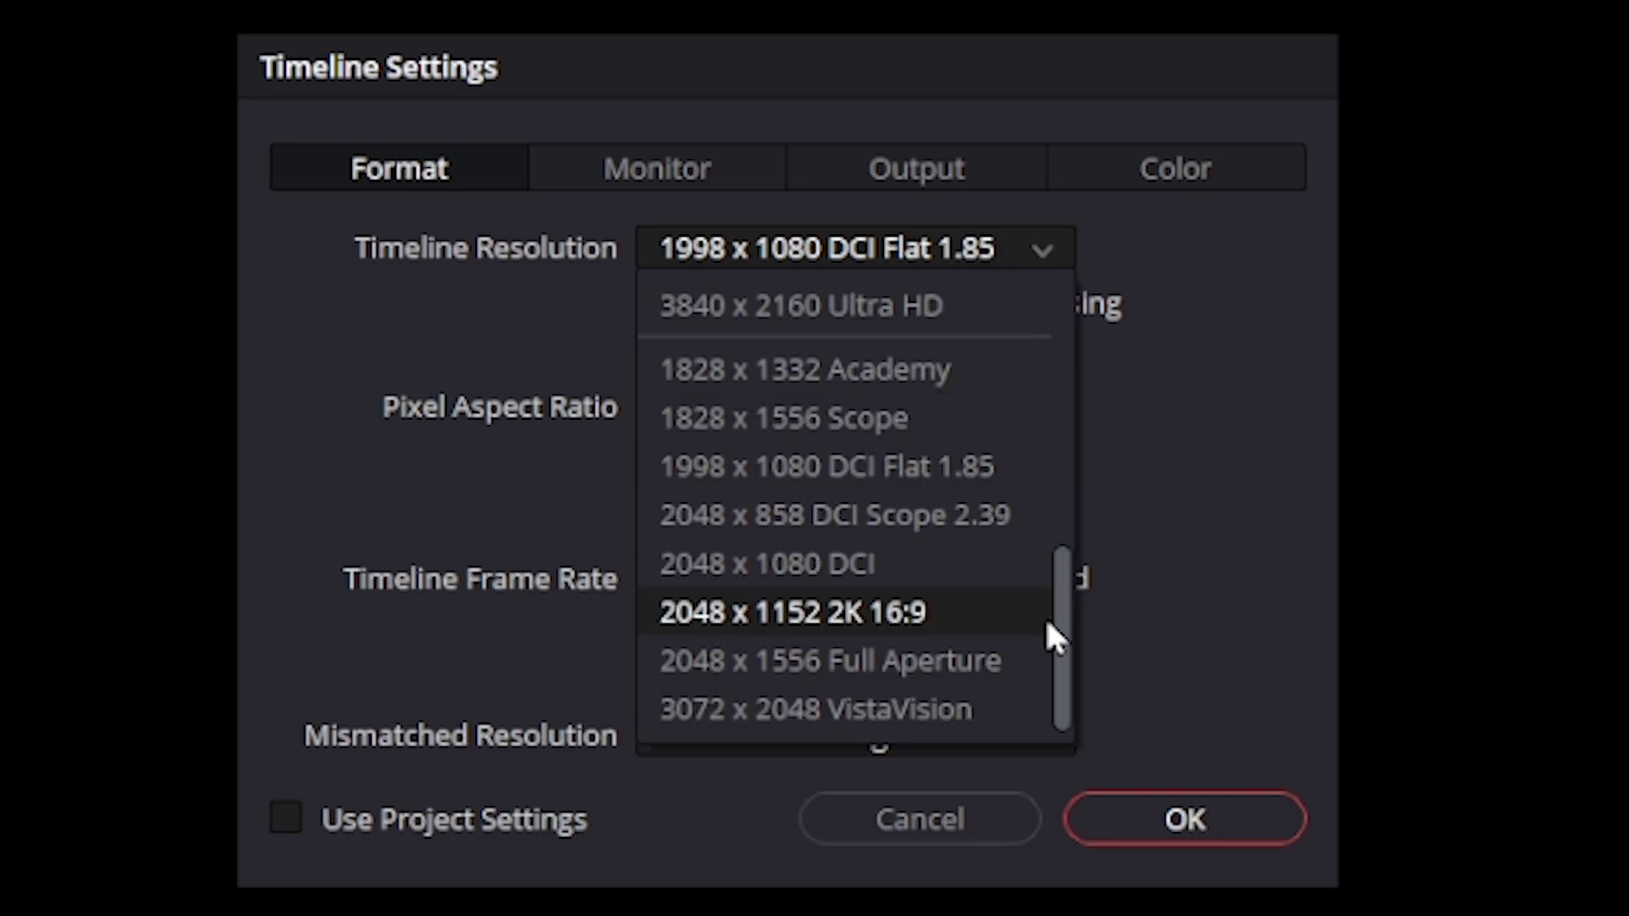
{"action": "left_click_drag", "start_coordinate": [1060, 625], "coordinate": [1047, 463]}
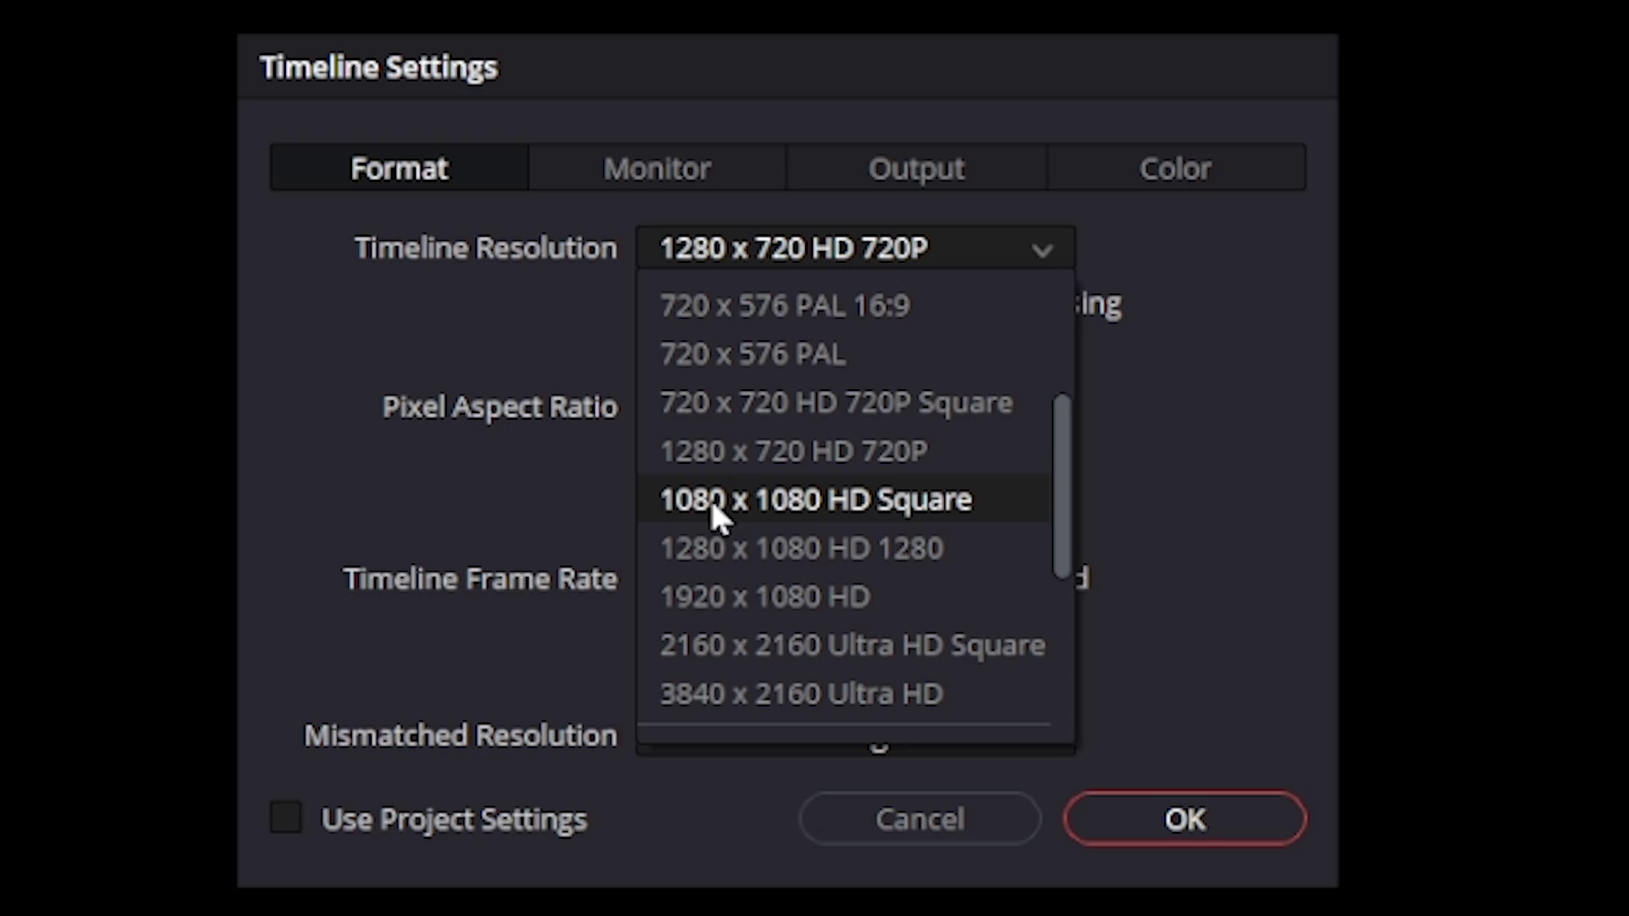
{"action": "left_click", "coordinate": [839, 503]}
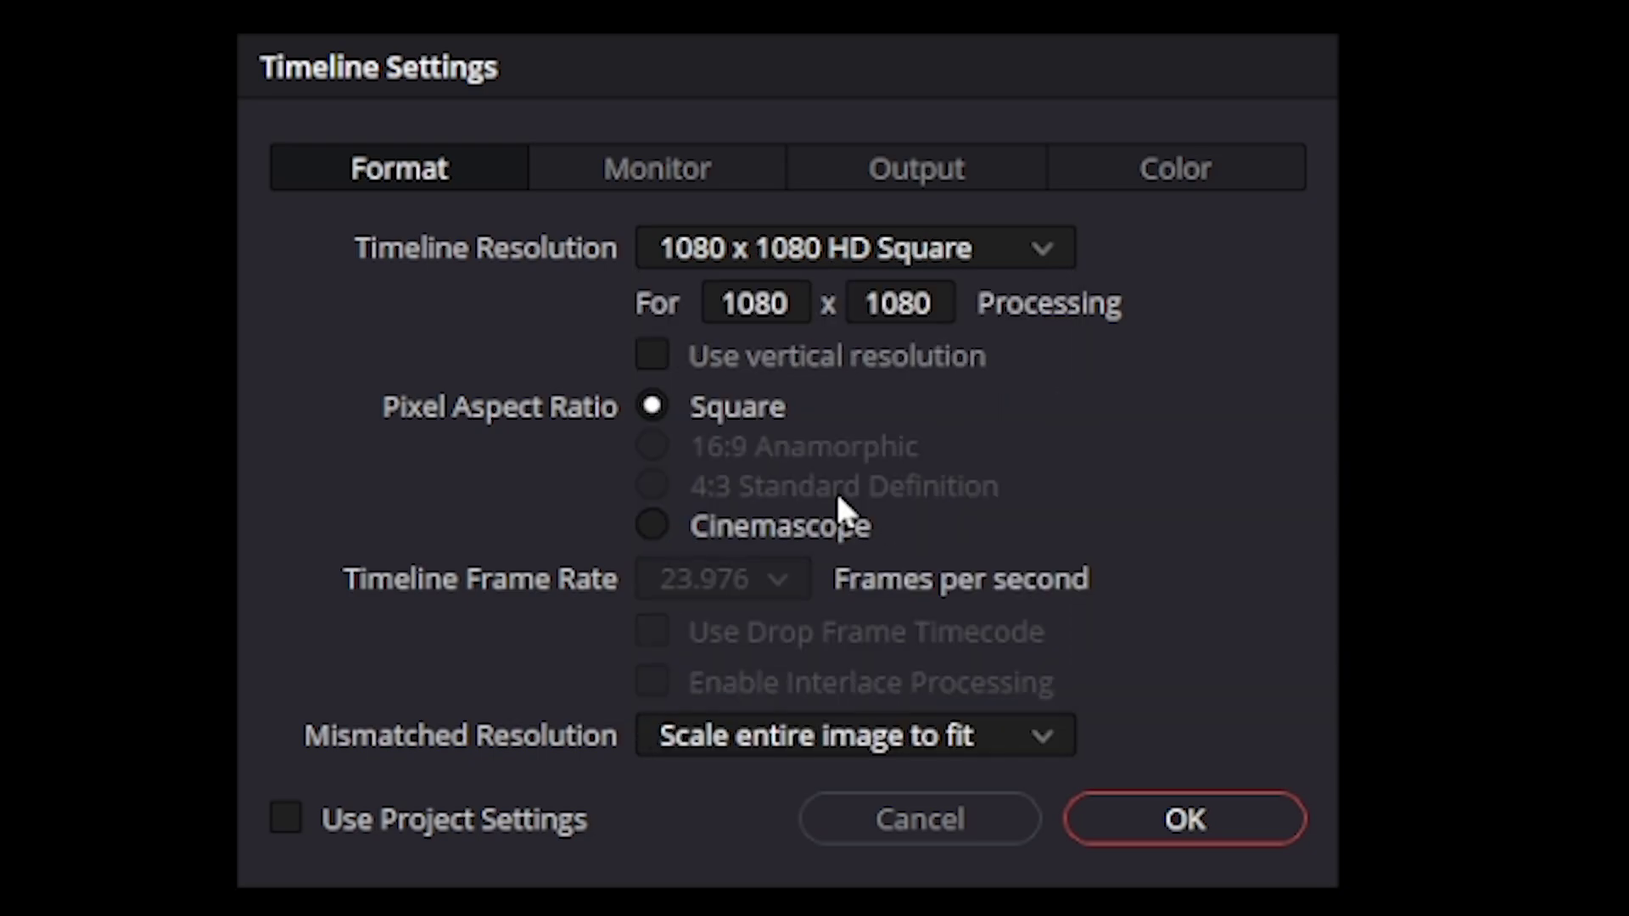
{"action": "left_click", "coordinate": [1228, 817]}
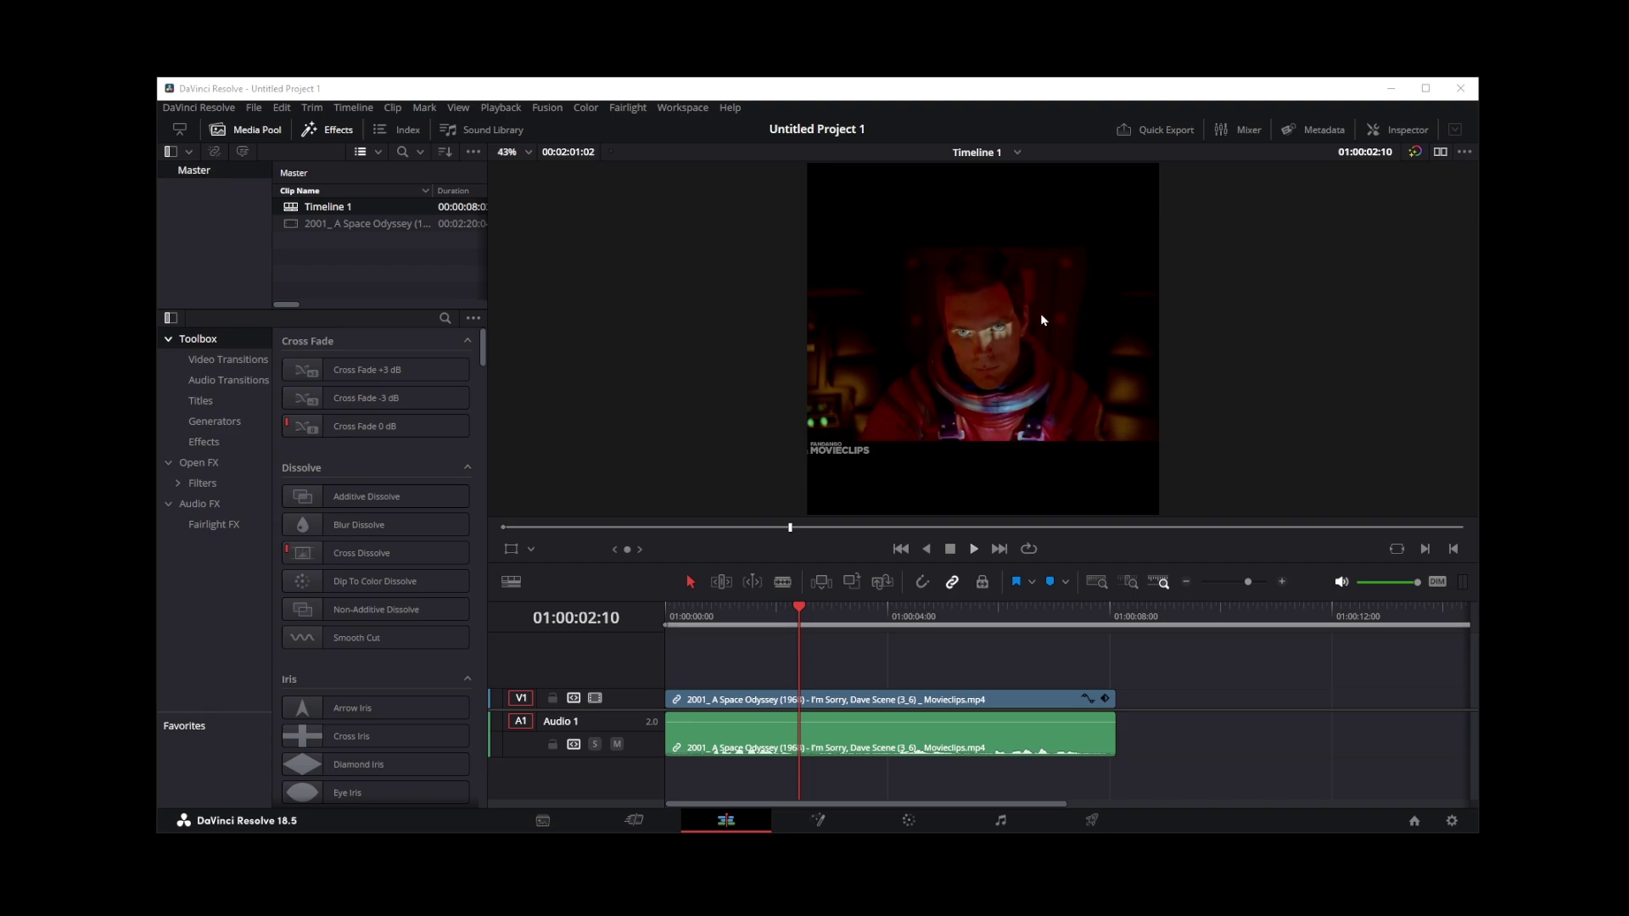
Select the 2001 clip on V1 and show its Transform values in the Inspector
{"action": "left_click", "coordinate": [872, 706]}
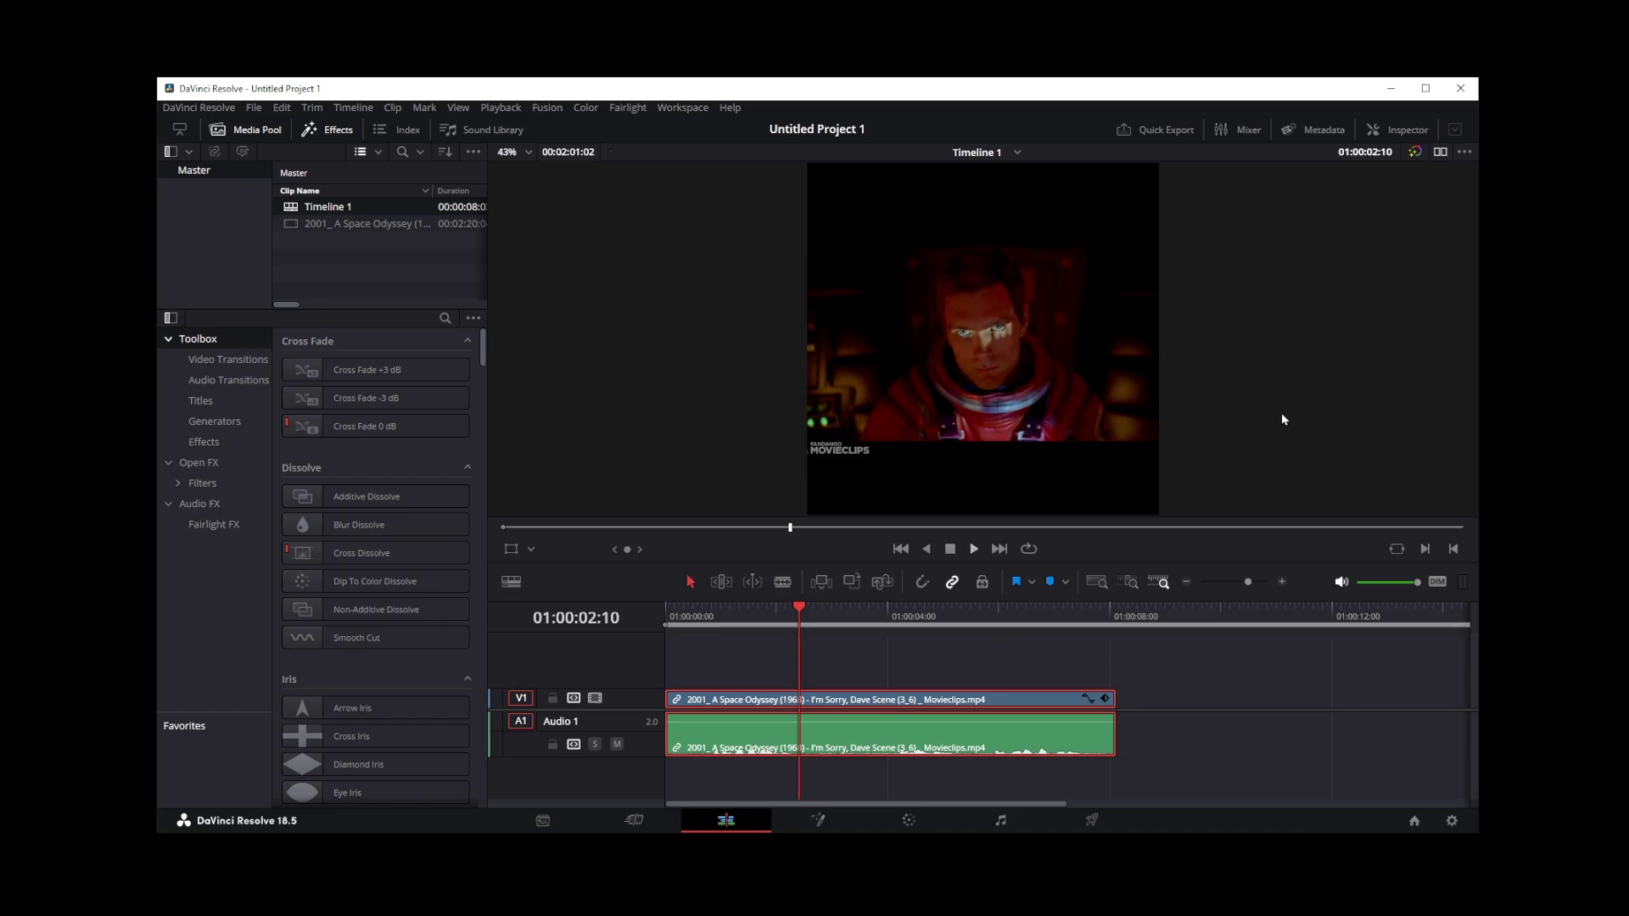
{"action": "left_click", "coordinate": [1397, 129]}
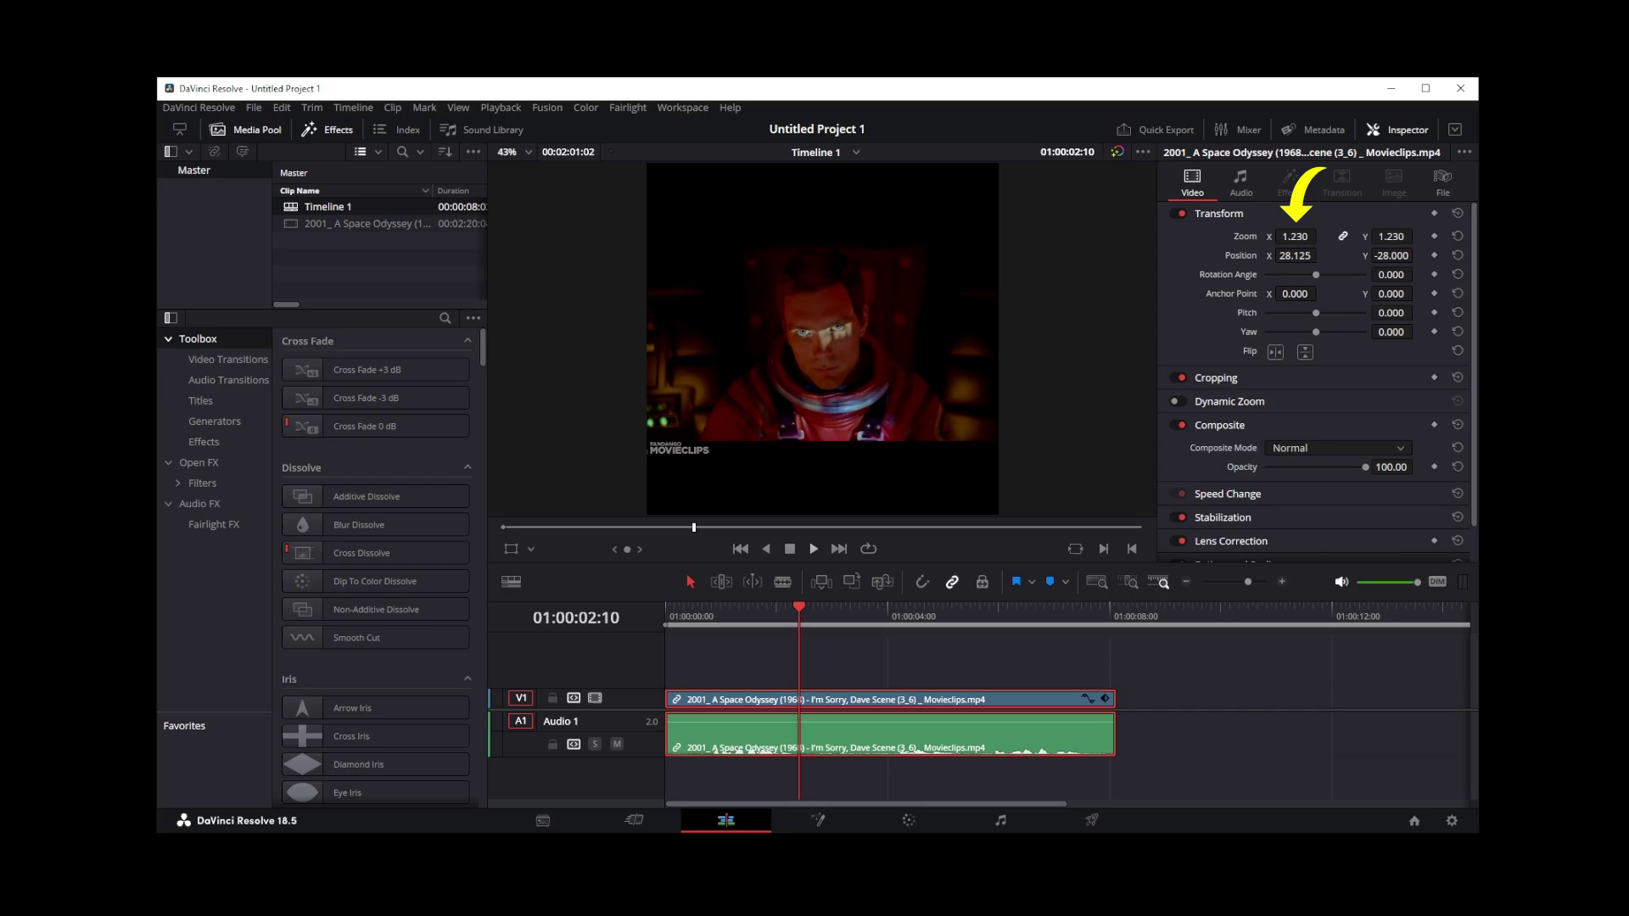
Scrub the Inspector Zoom up to 2.180 so the astronaut's face fills the square frame
{"action": "mouse_move", "coordinate": [1294, 236]}
{"action": "left_mouse_down"}
{"action": "mouse_move", "coordinate": [1256, 236]}
{"action": "mouse_move", "coordinate": [1393, 235]}
{"action": "mouse_move", "coordinate": [1325, 236]}
{"action": "left_mouse_up"}
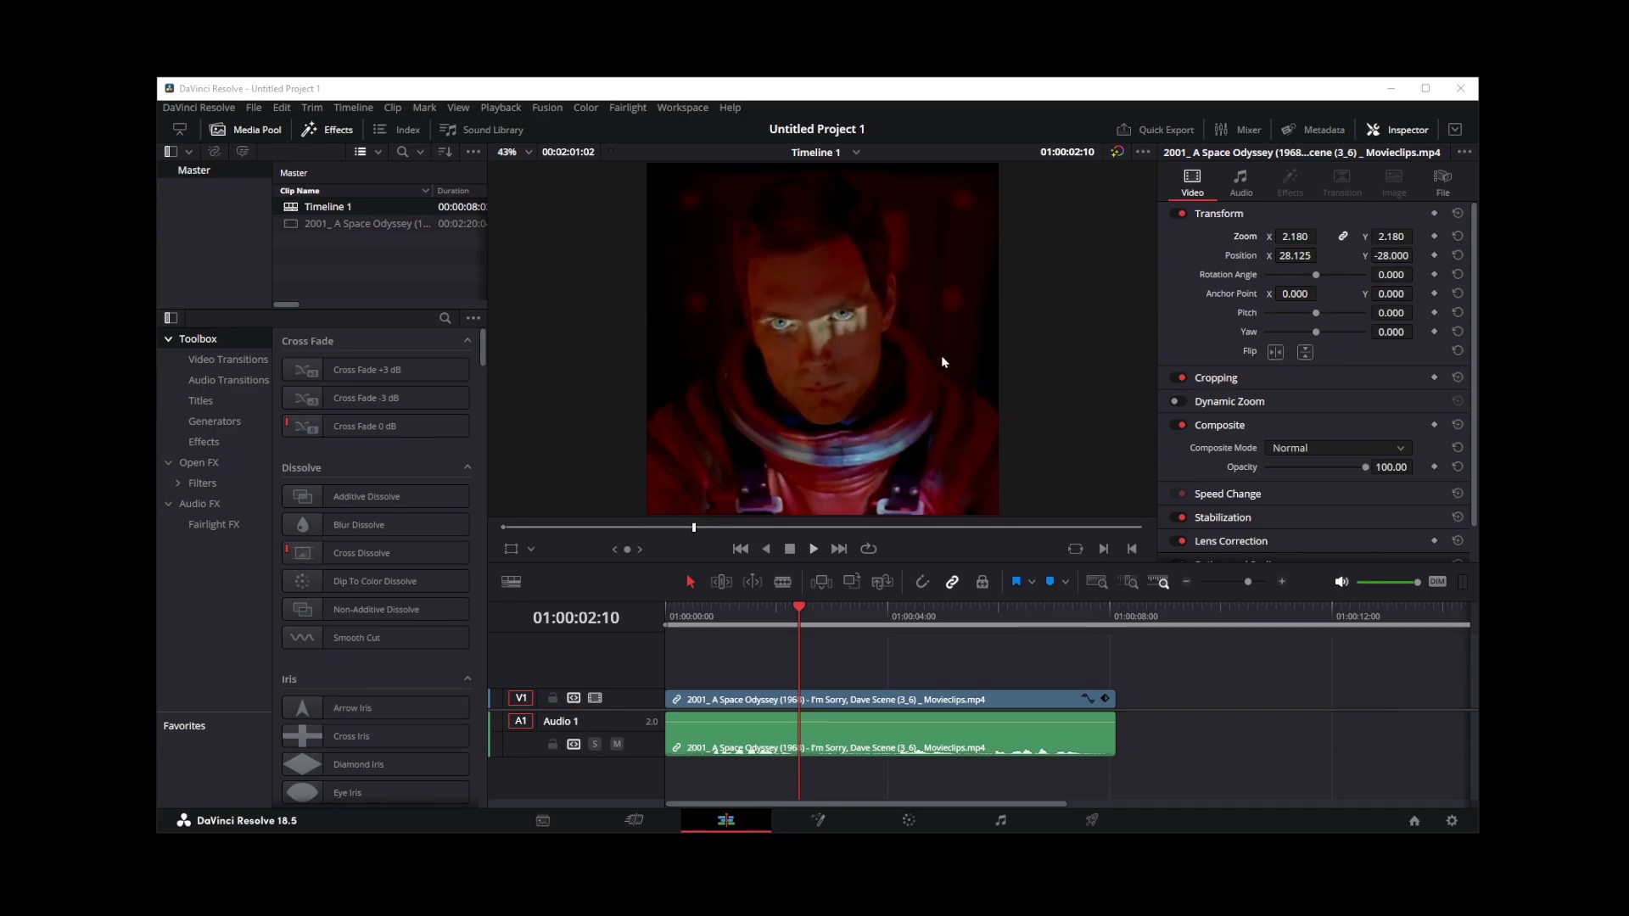
Change Timeline 1's resolution to 2048 x 1080 DCI in Timeline Settings
{"action": "right_click", "coordinate": [324, 214]}
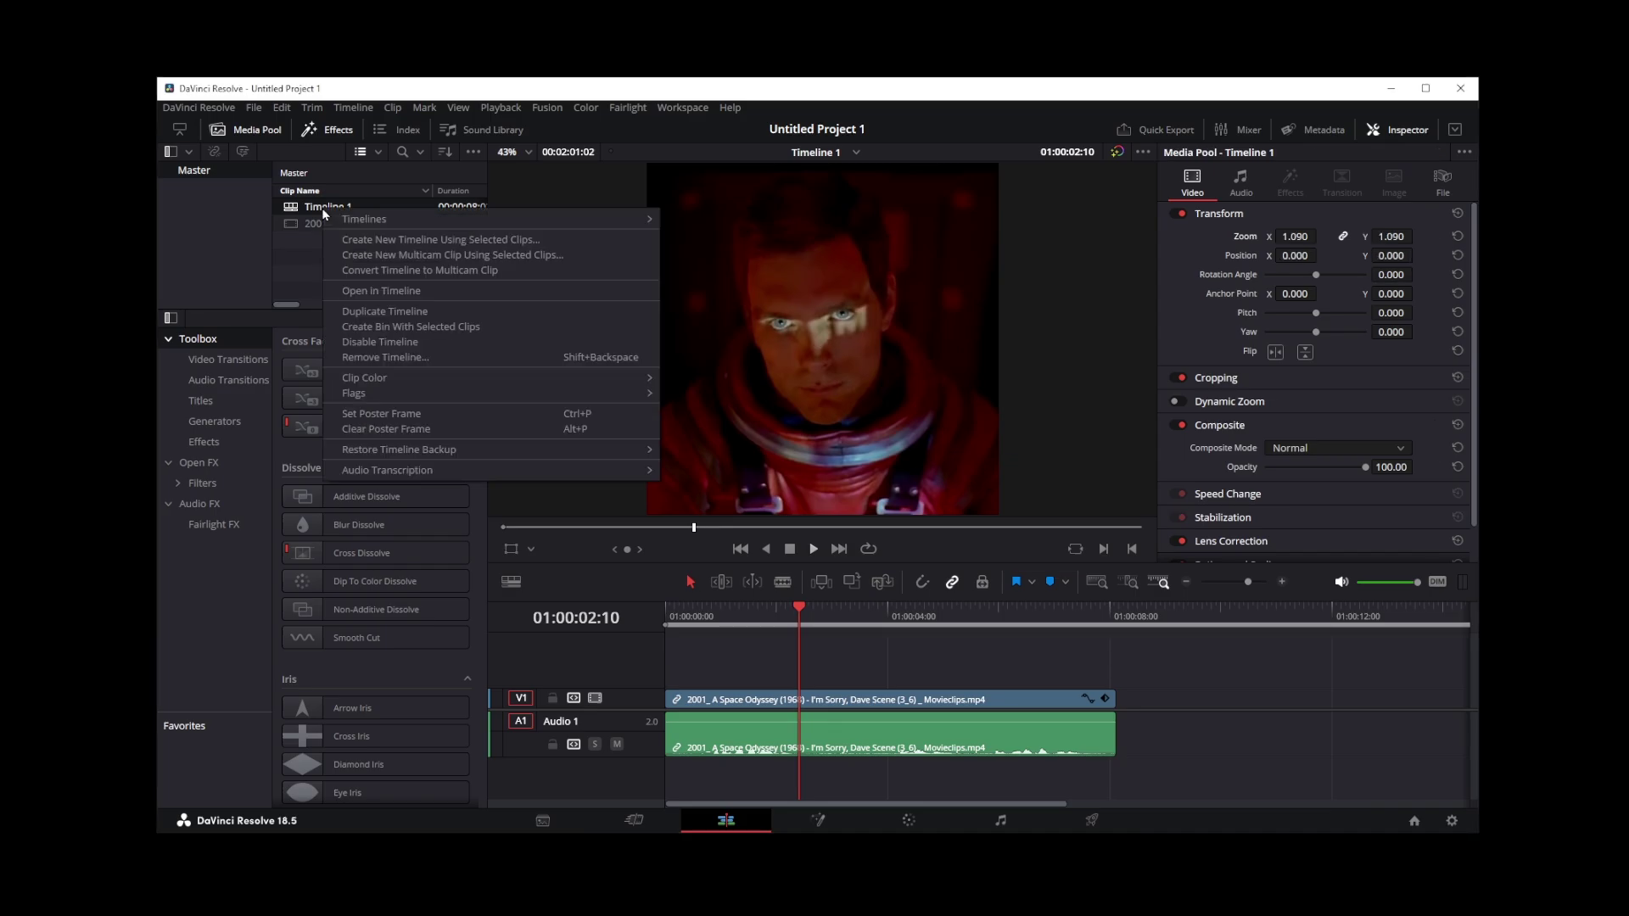
{"action": "mouse_move", "coordinate": [592, 218]}
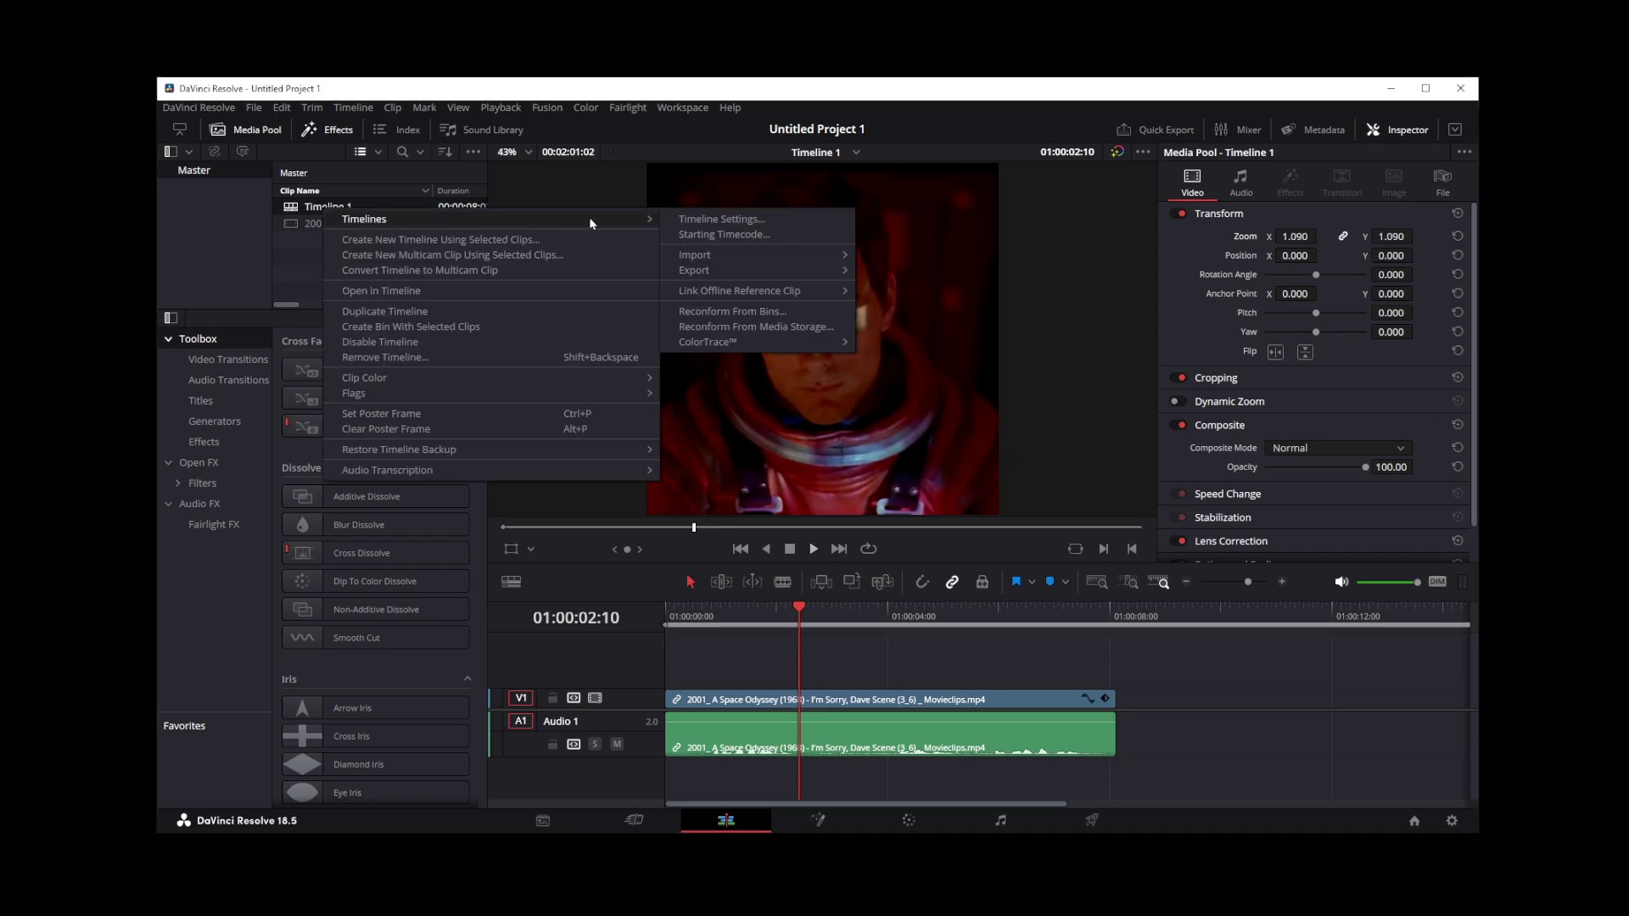
{"action": "left_click", "coordinate": [694, 222]}
{"action": "left_click_drag", "start_coordinate": [352, 89], "coordinate": [843, 202]}
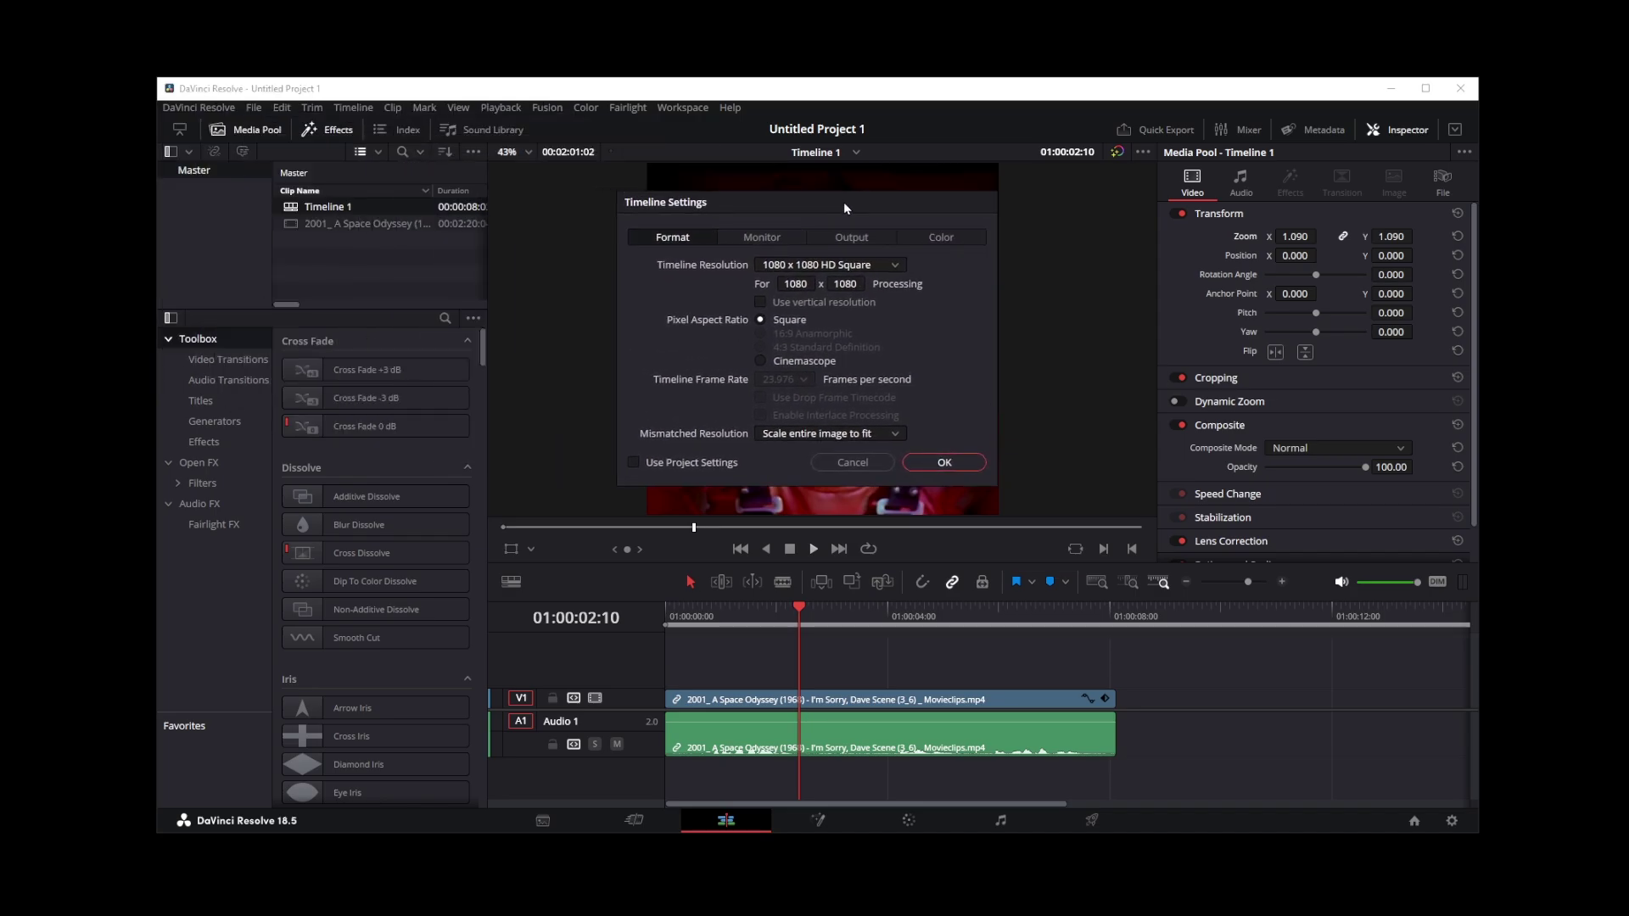
{"action": "left_click", "coordinate": [890, 268]}
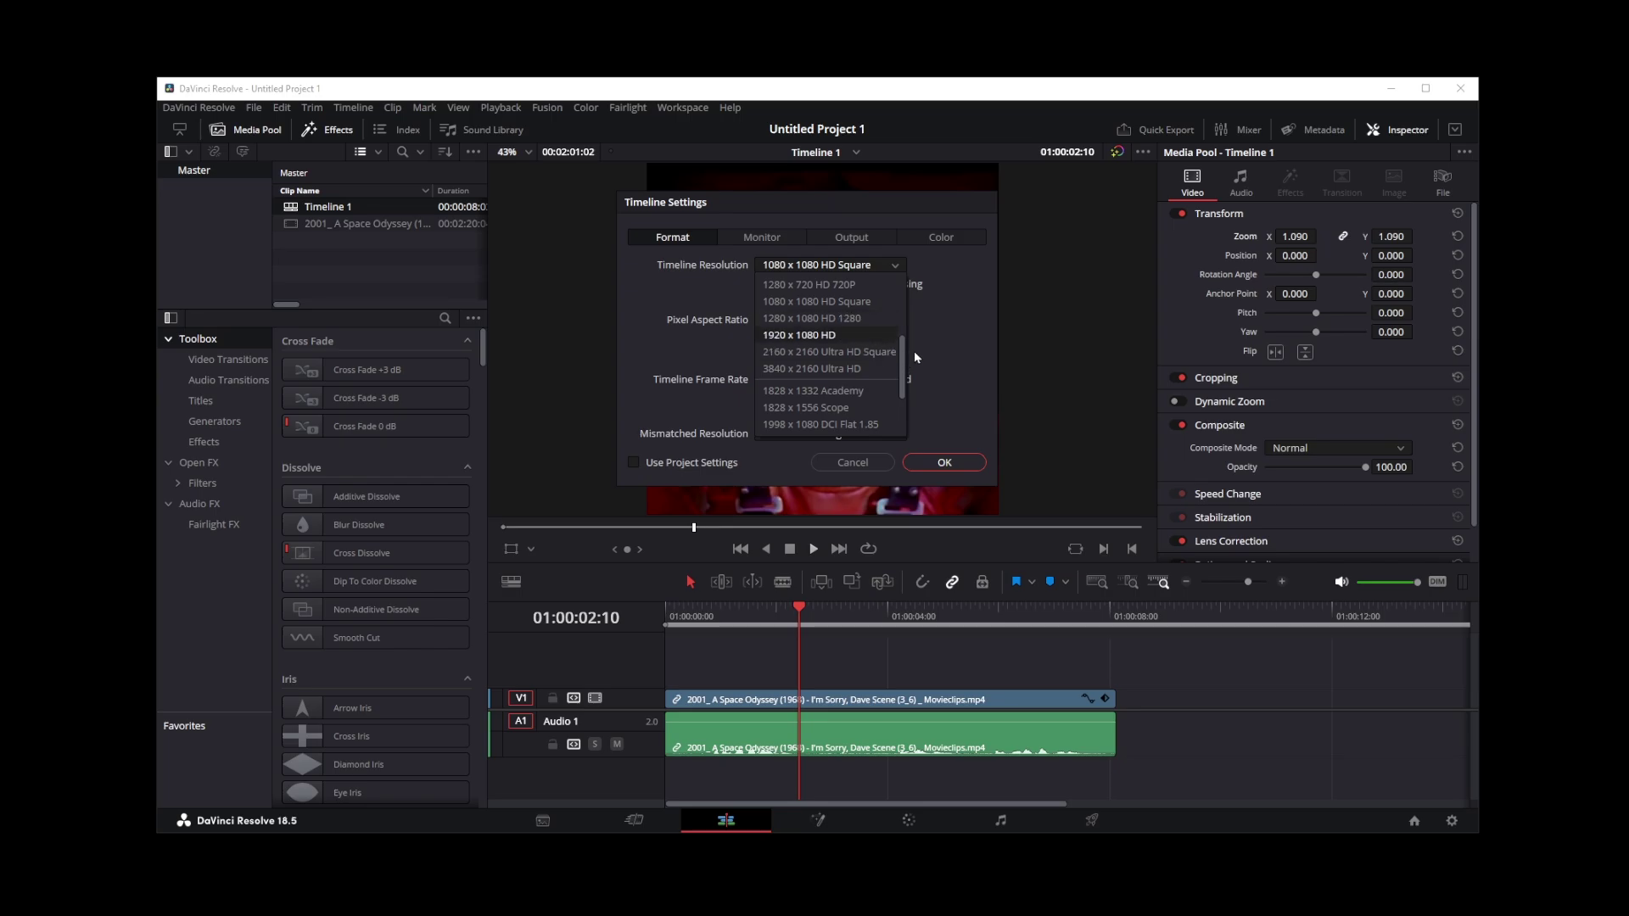
{"action": "left_click", "coordinate": [897, 269]}
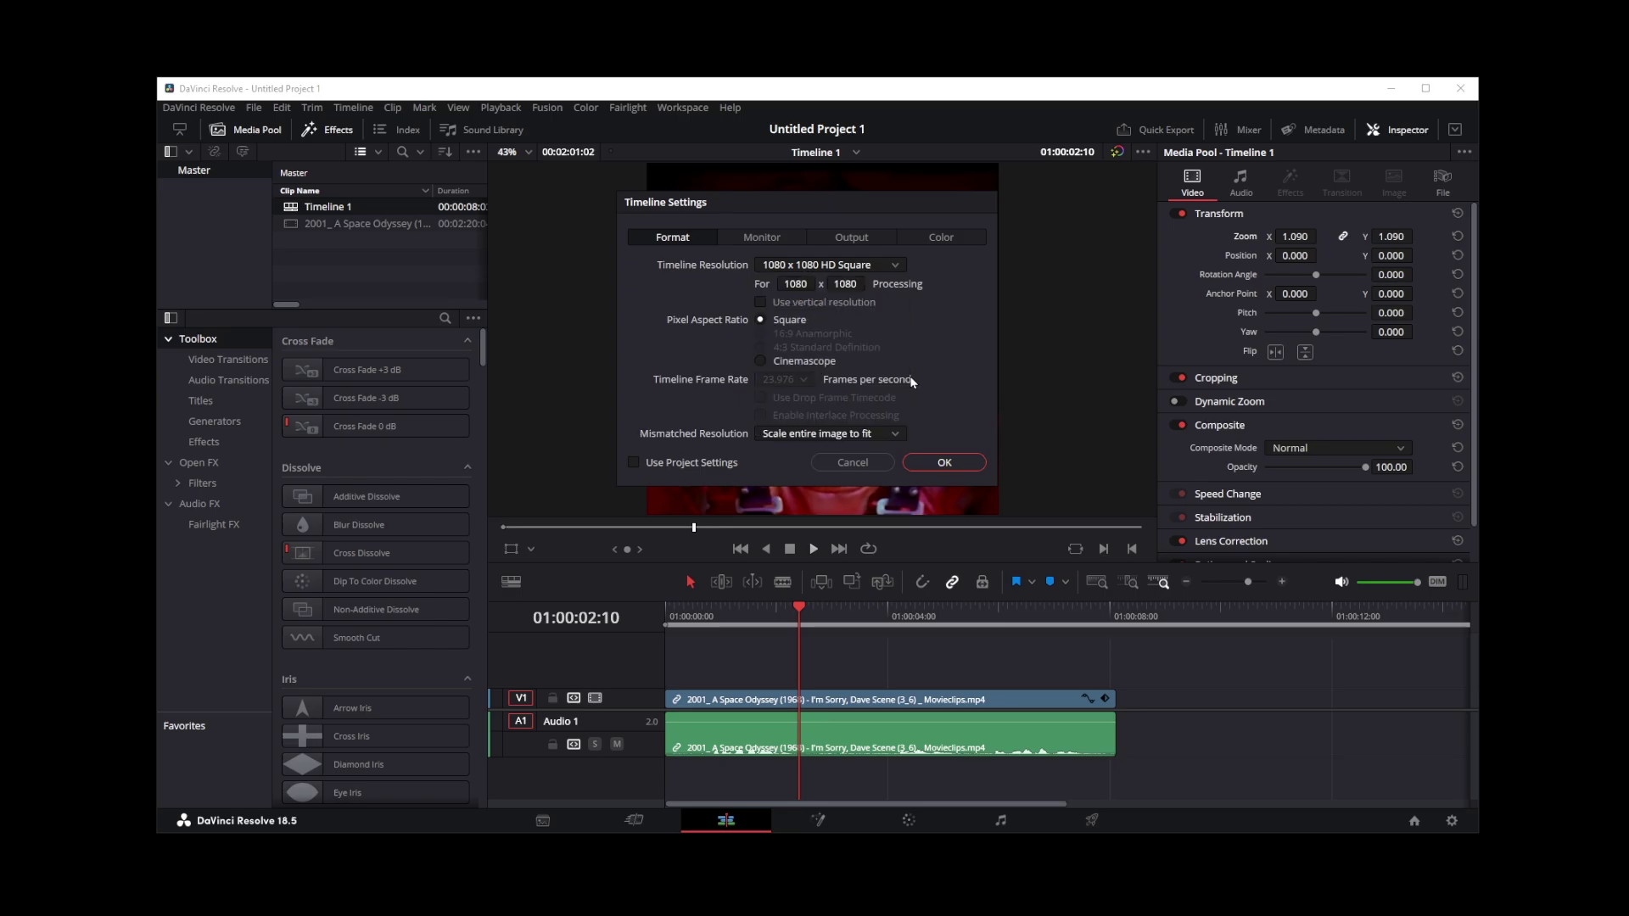
{"action": "left_click", "coordinate": [897, 269]}
{"action": "scroll", "coordinate": [788, 386], "scroll_direction": "down", "scroll_amount": 2}
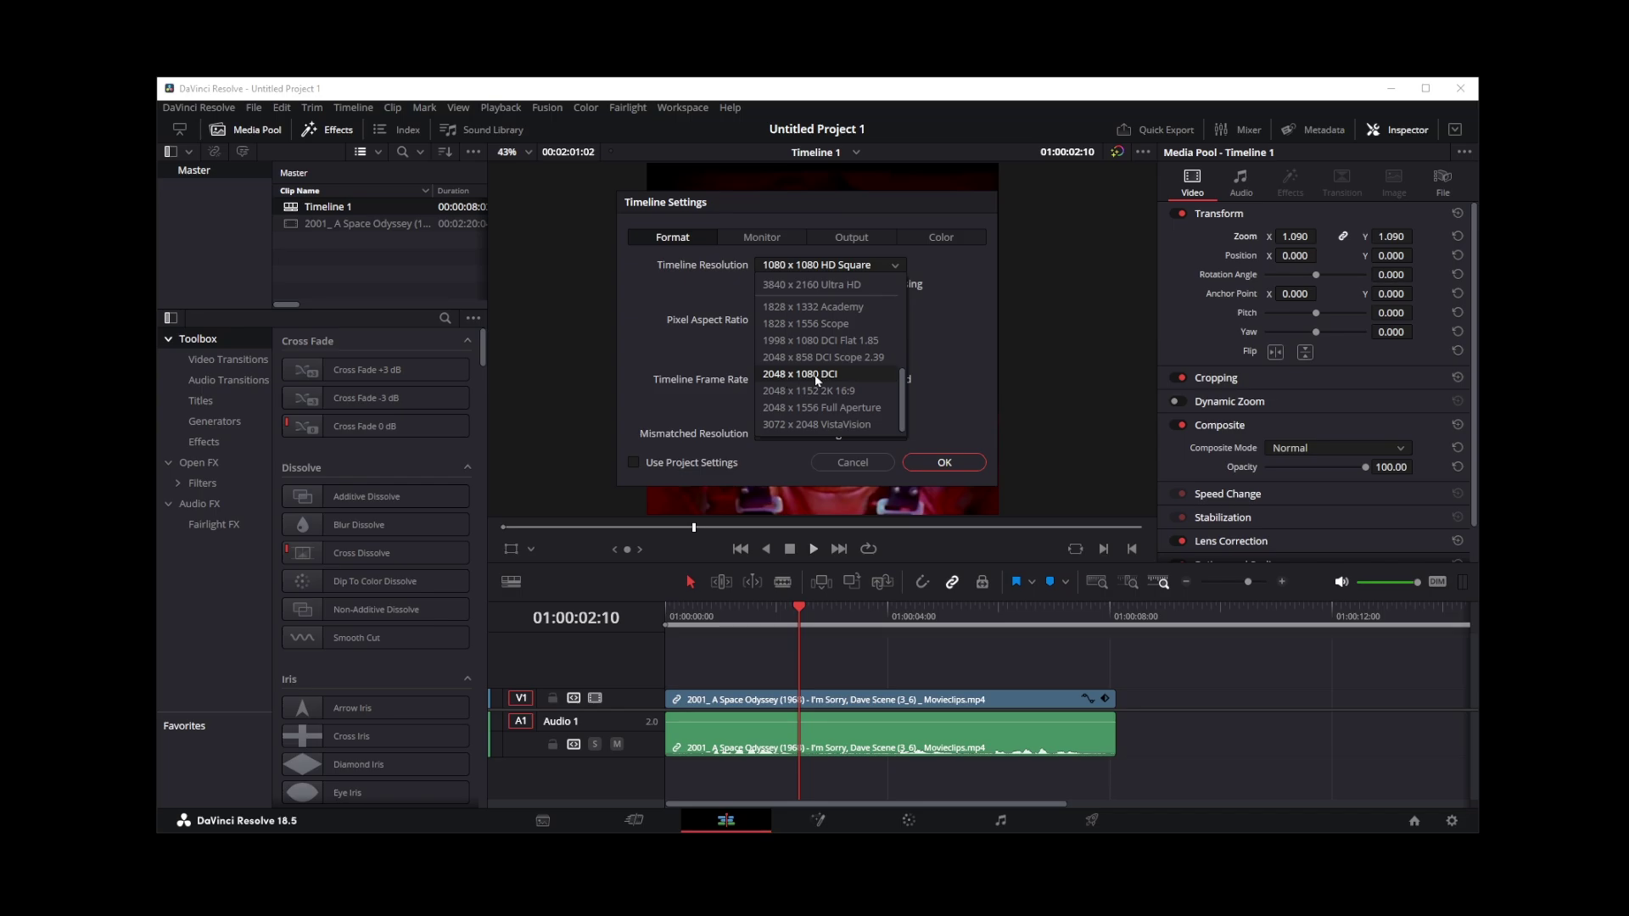
{"action": "left_click", "coordinate": [815, 377]}
{"action": "left_click", "coordinate": [967, 463]}
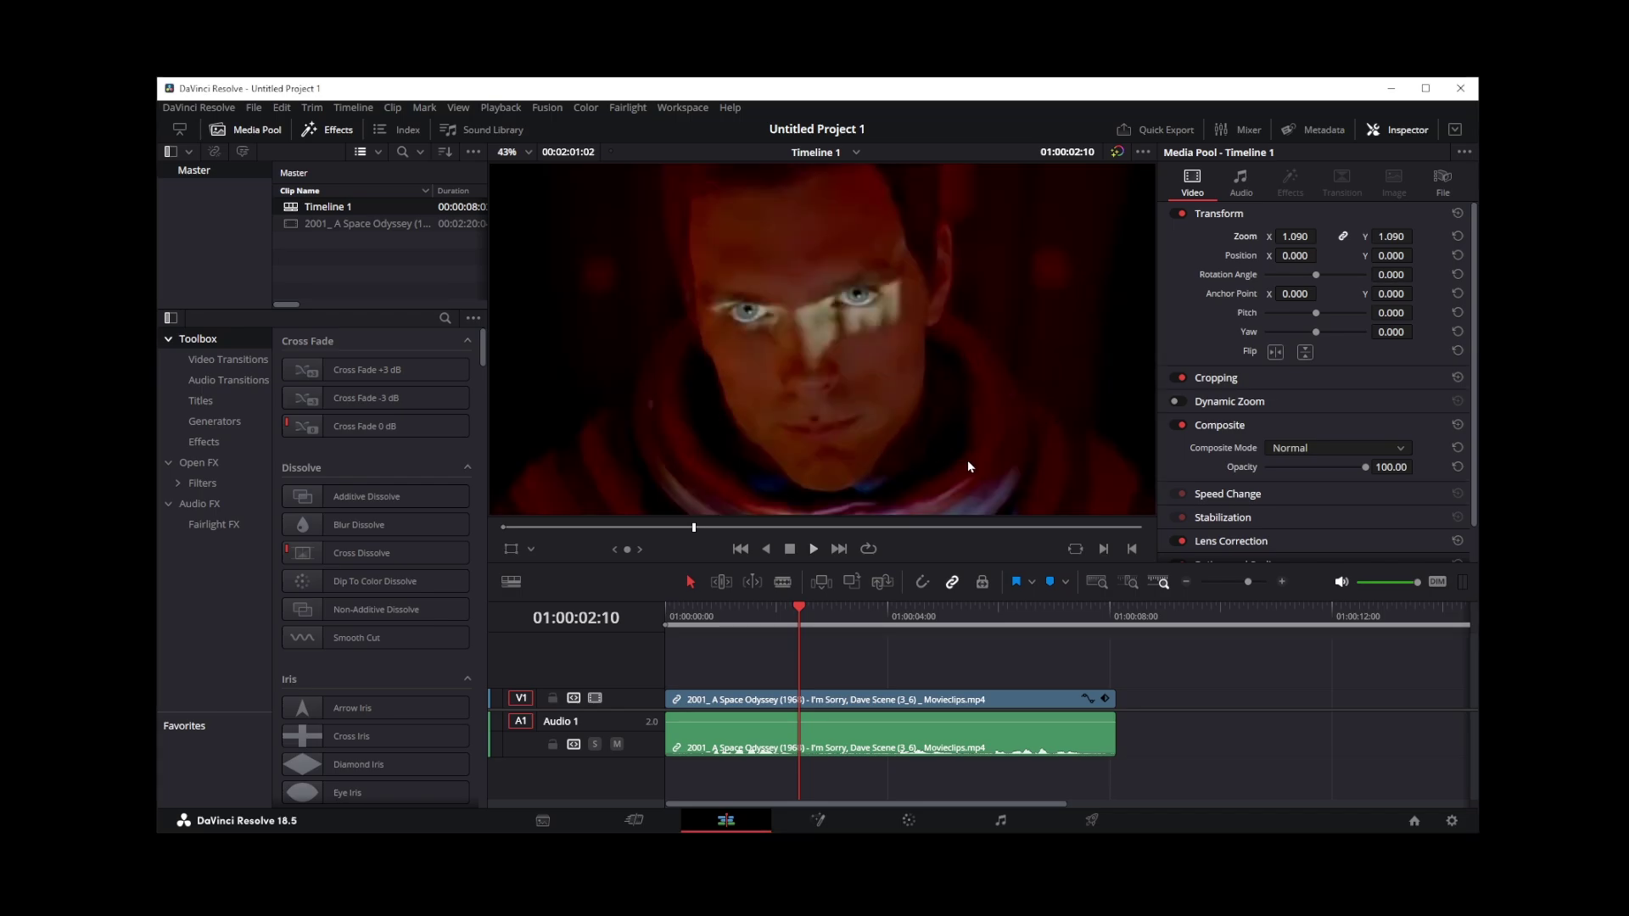
Lower the 2001 clip's Inspector zoom to 1.250, then clear the selection
{"action": "left_click", "coordinate": [968, 701]}
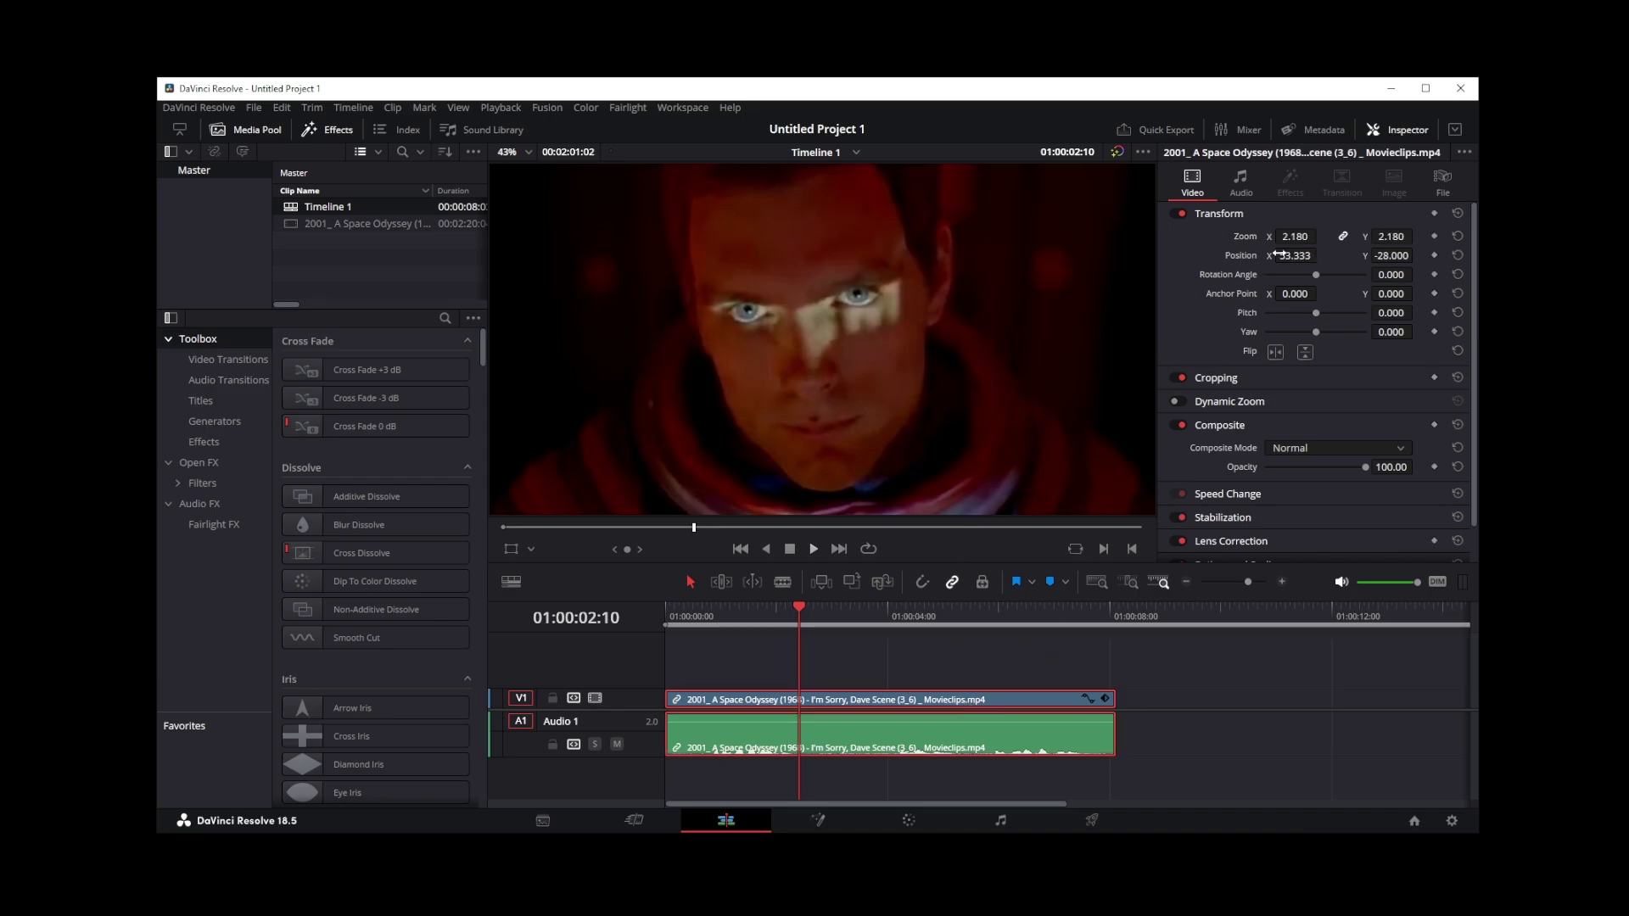
{"action": "left_click_drag", "start_coordinate": [1296, 236], "coordinate": [1311, 237]}
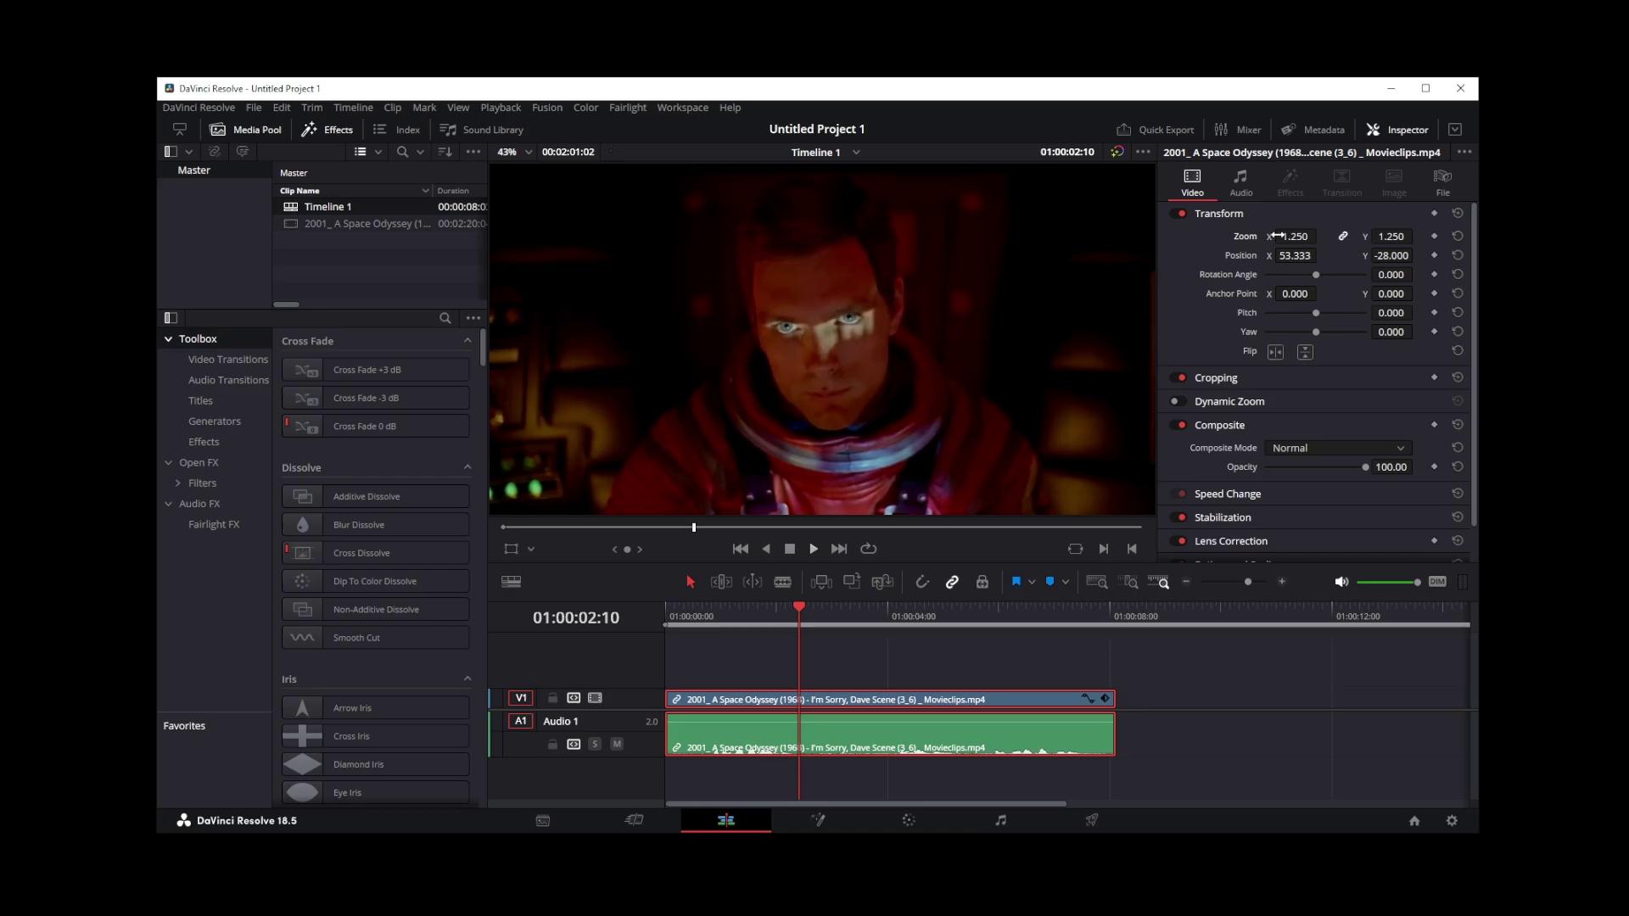
{"action": "left_click", "coordinate": [860, 305]}
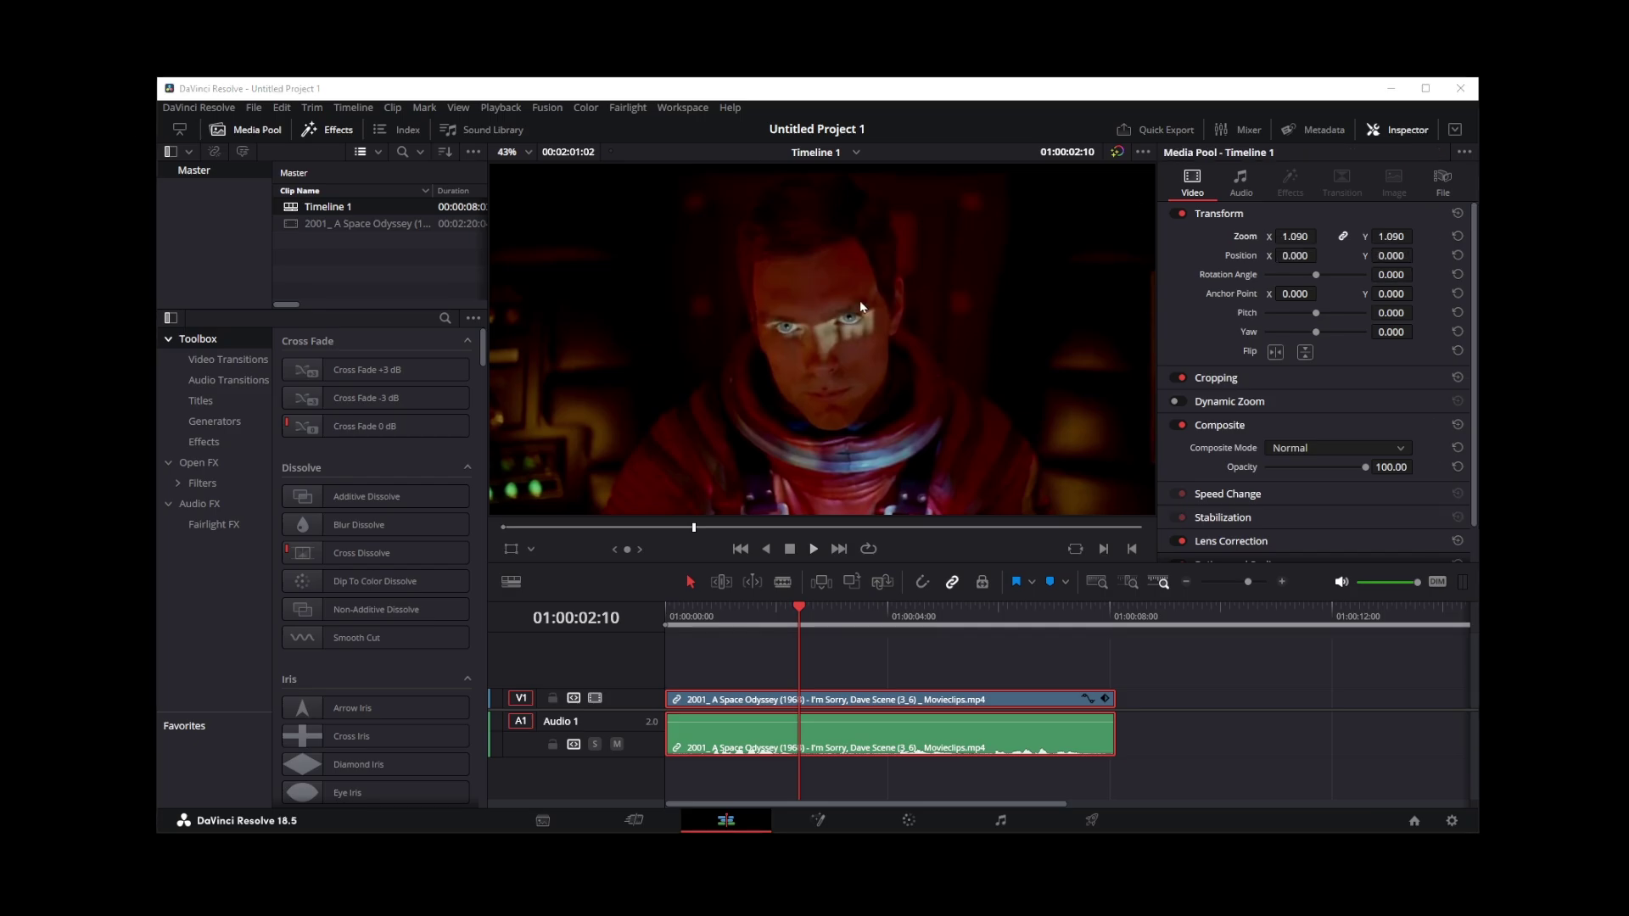
Enter a custom 1080 width and 2048 height in Timeline 1's settings and apply them
{"action": "right_click", "coordinate": [330, 205]}
{"action": "mouse_move", "coordinate": [553, 217]}
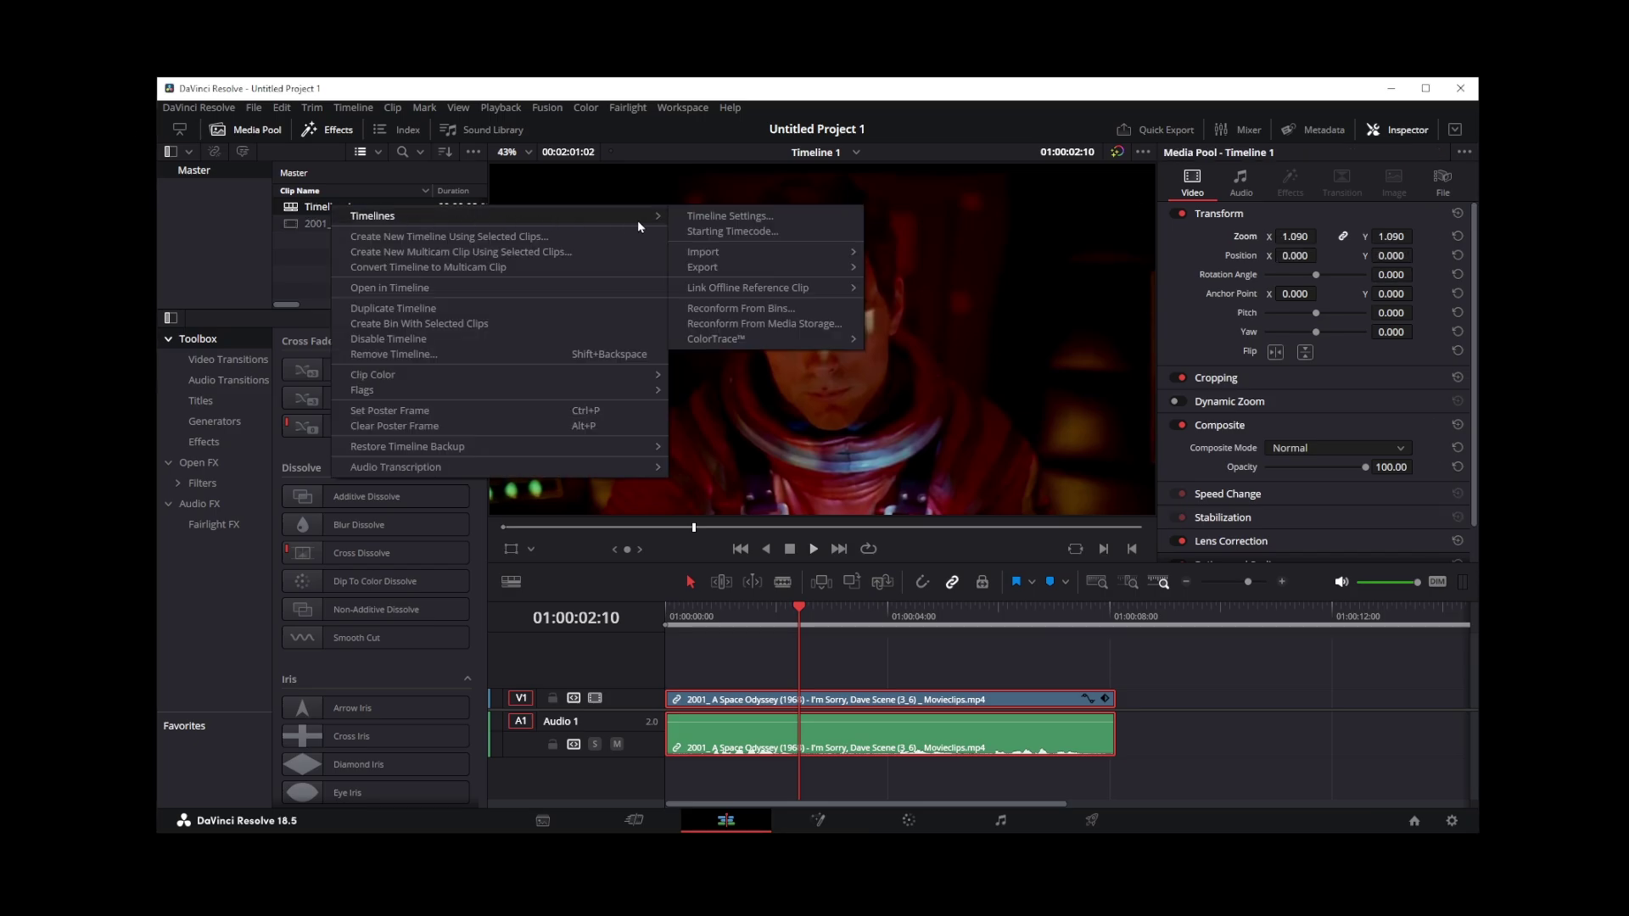
{"action": "left_click", "coordinate": [721, 219]}
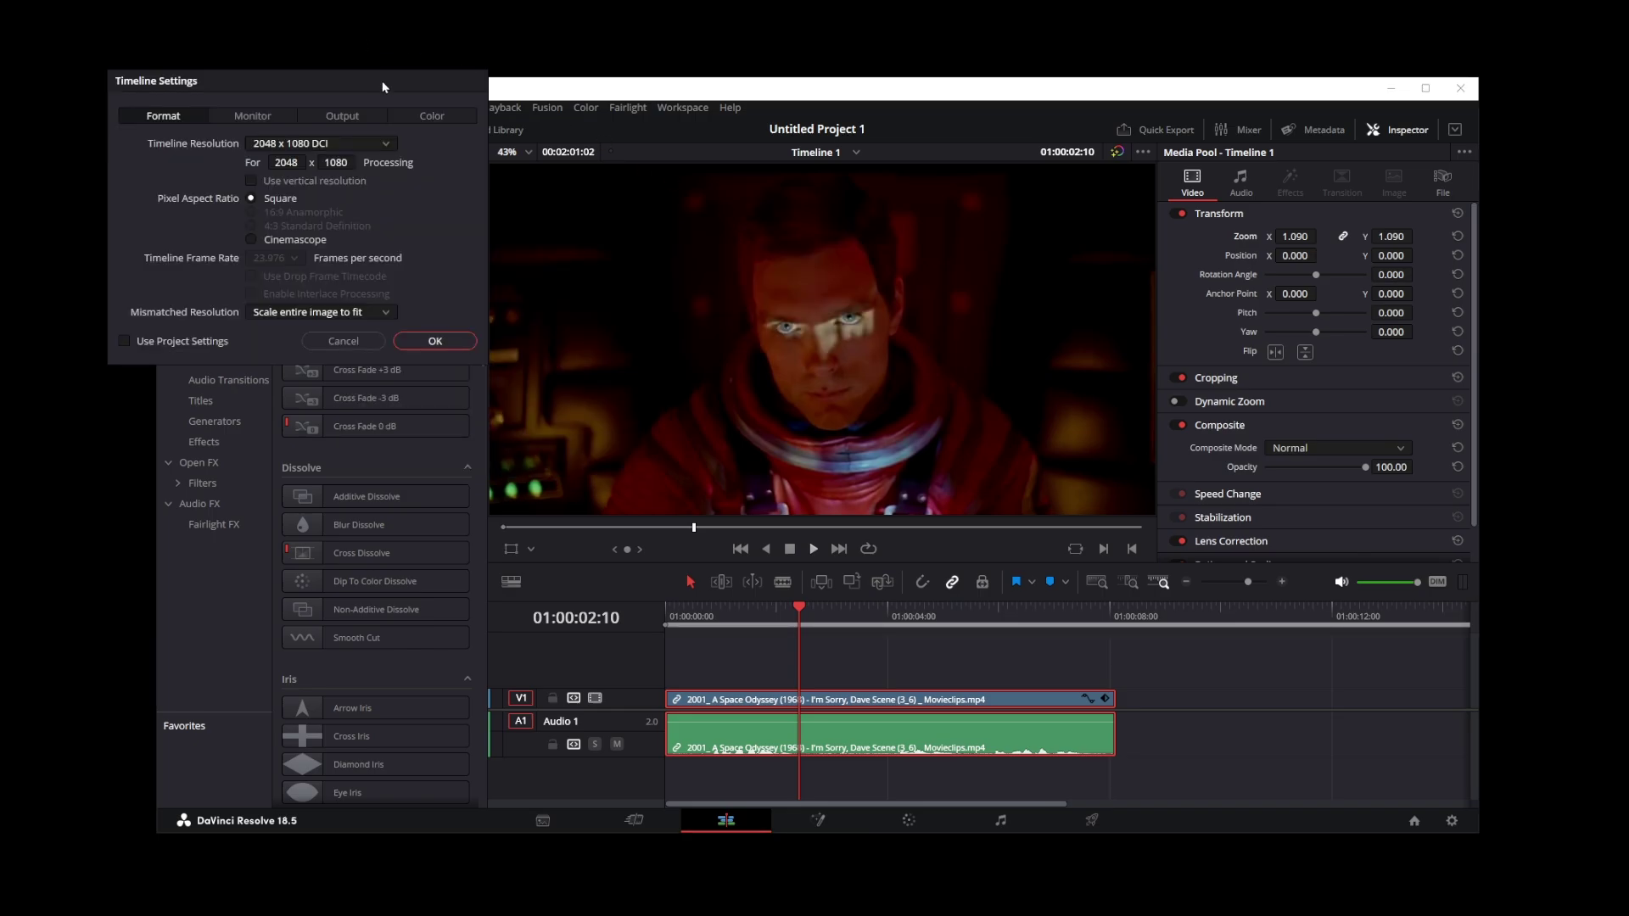
{"action": "left_click_drag", "start_coordinate": [382, 88], "coordinate": [887, 209]}
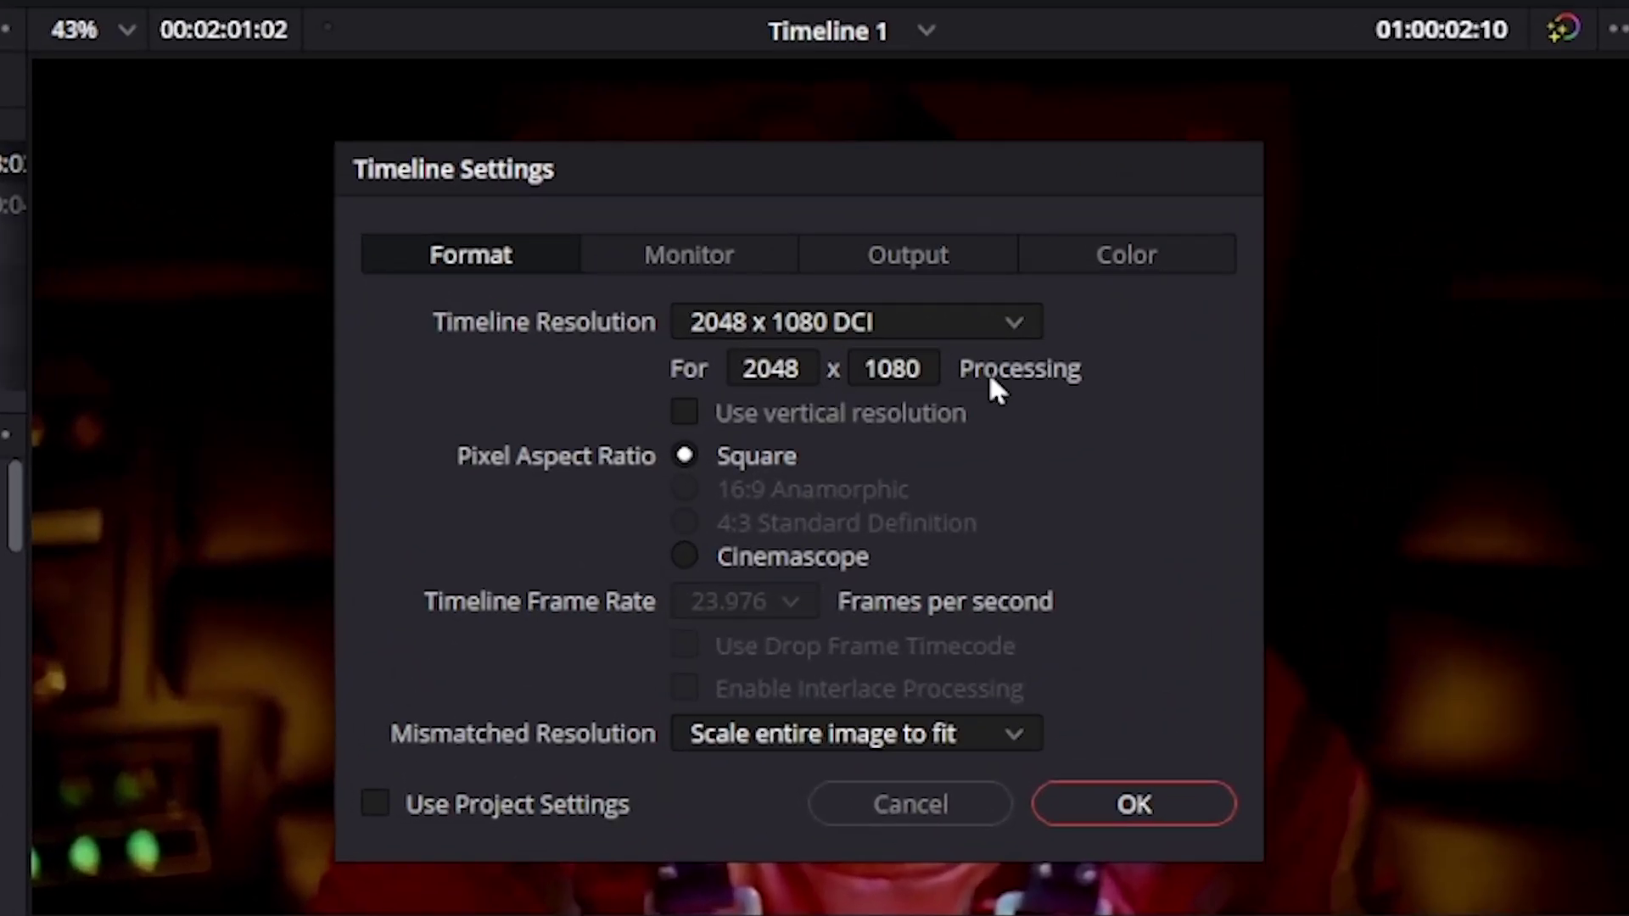
{"action": "double_click", "coordinate": [746, 366]}
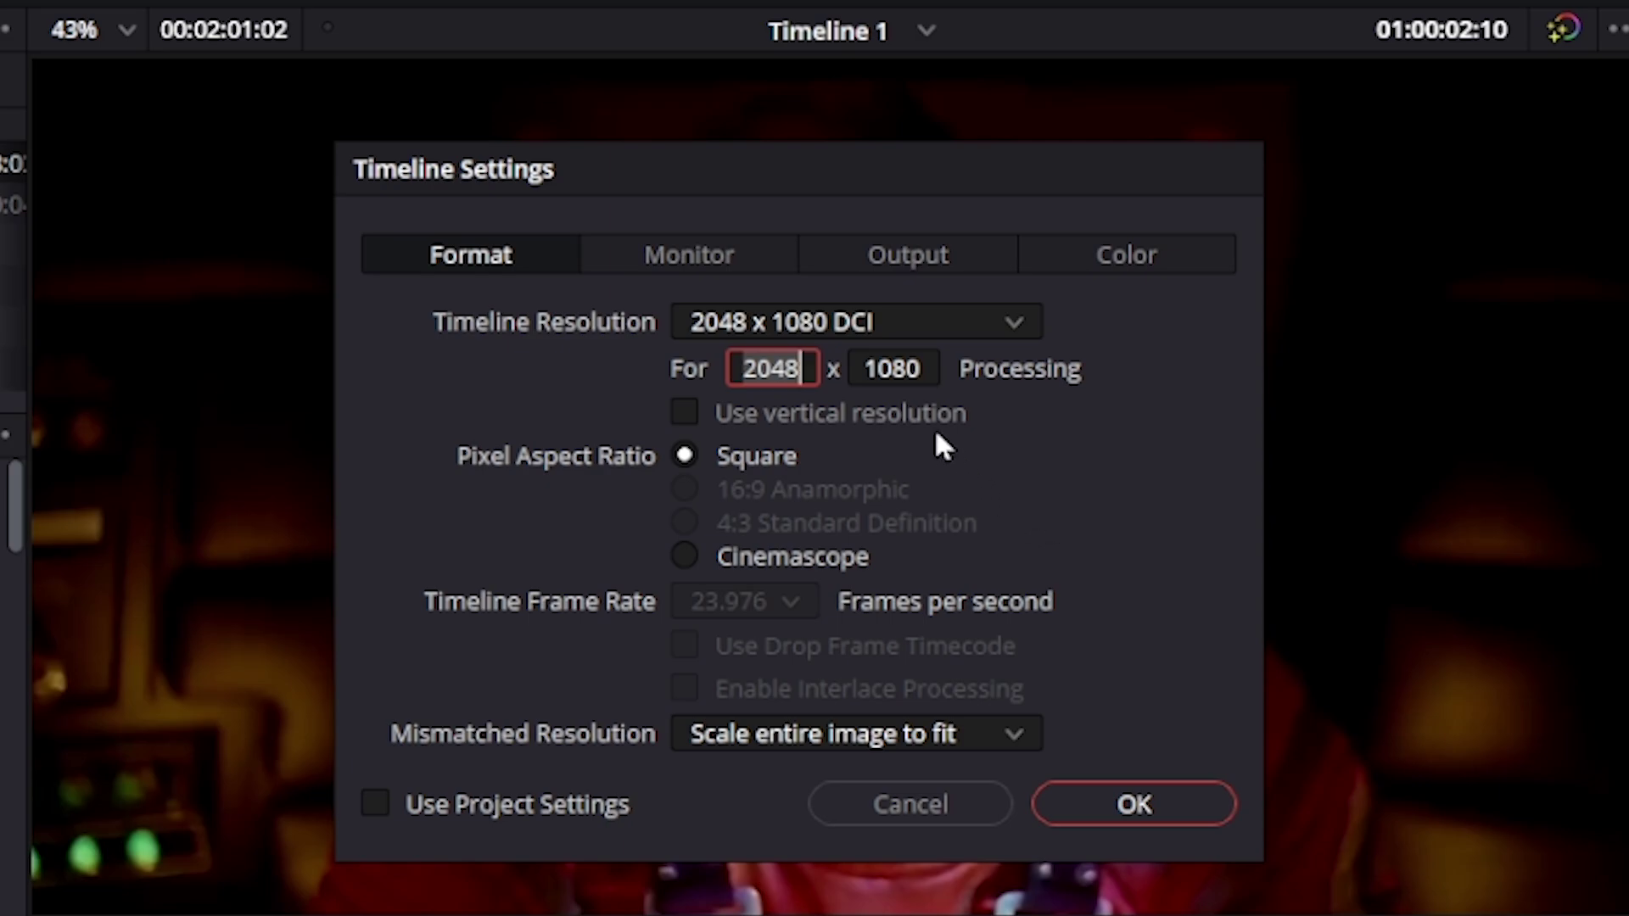
{"action": "key", "text": "Tab"}
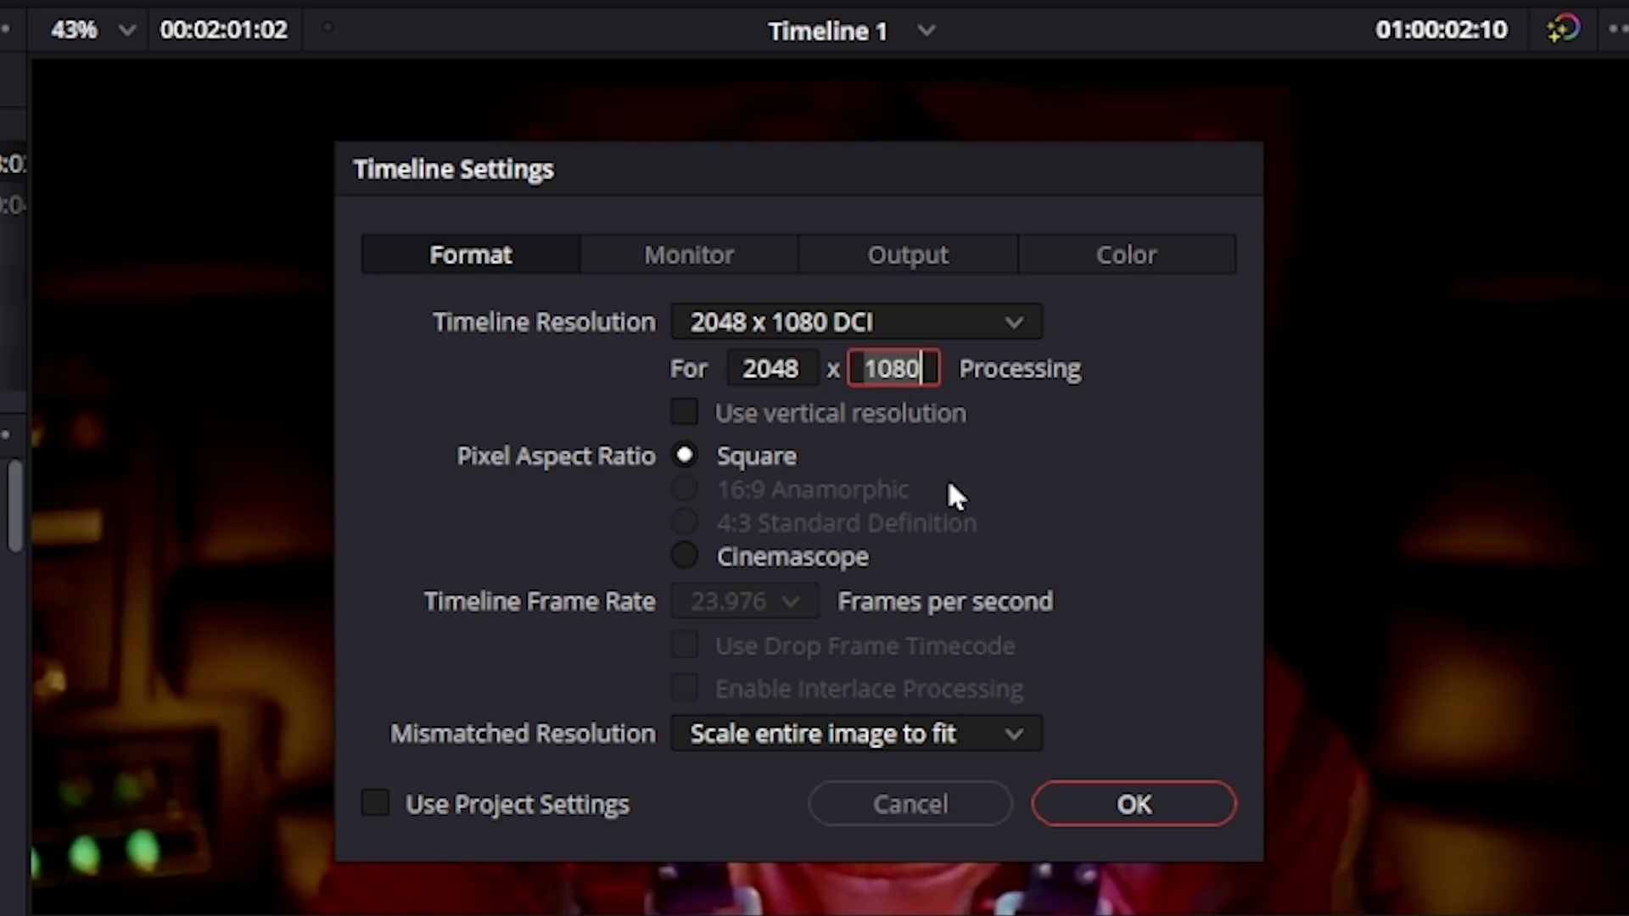
{"action": "double_click", "coordinate": [779, 380]}
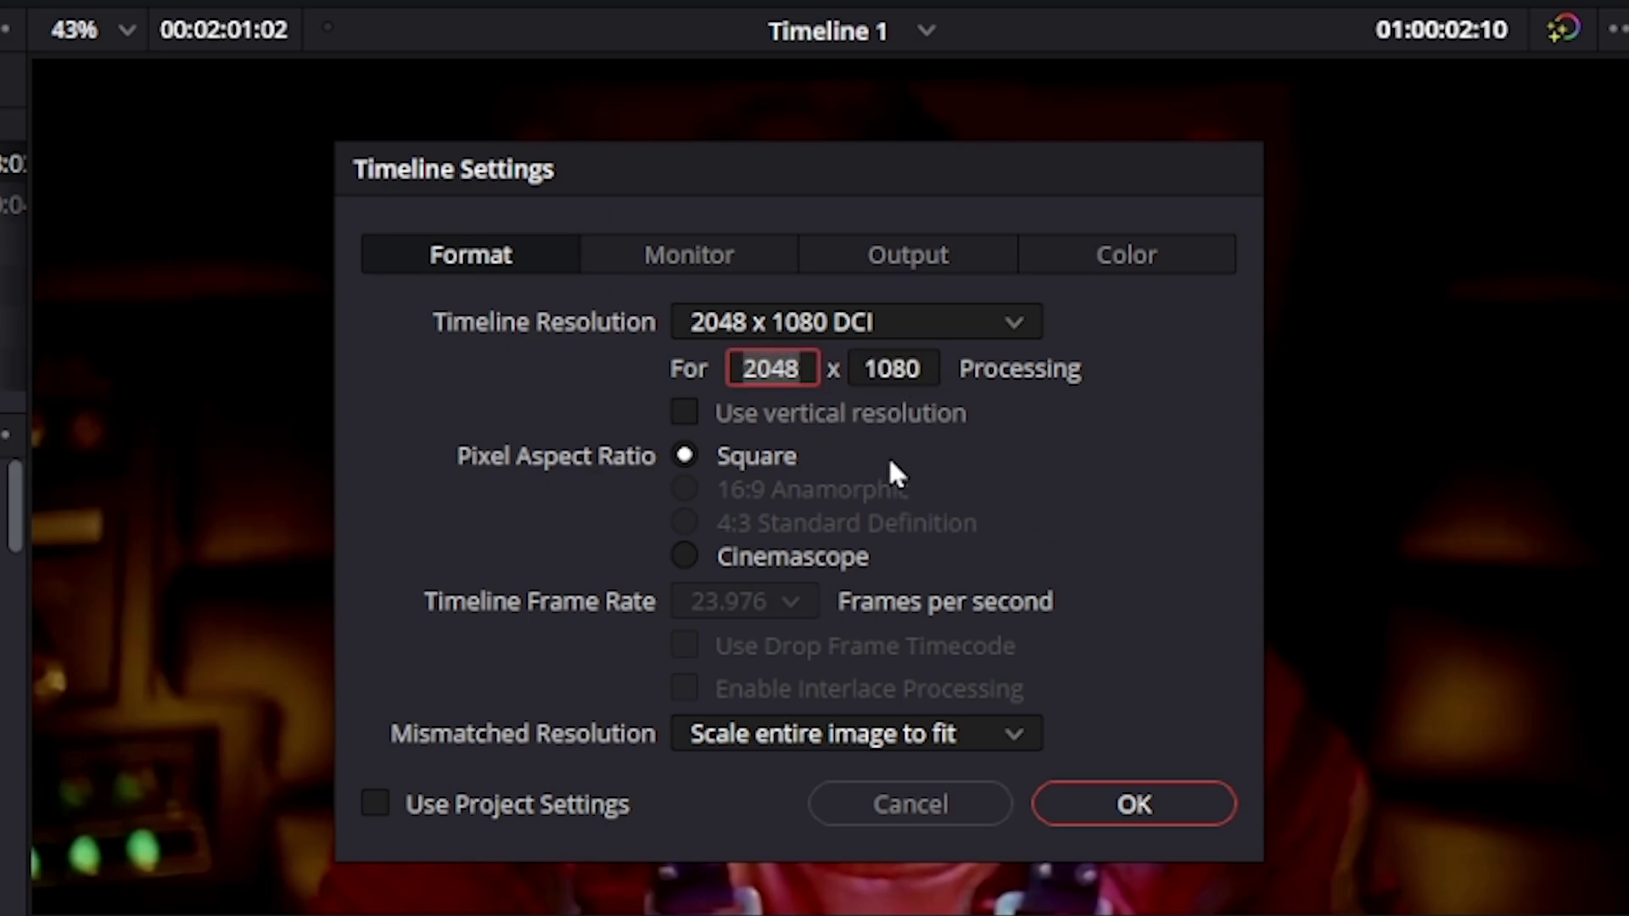
{"action": "key", "text": "BackSpace"}
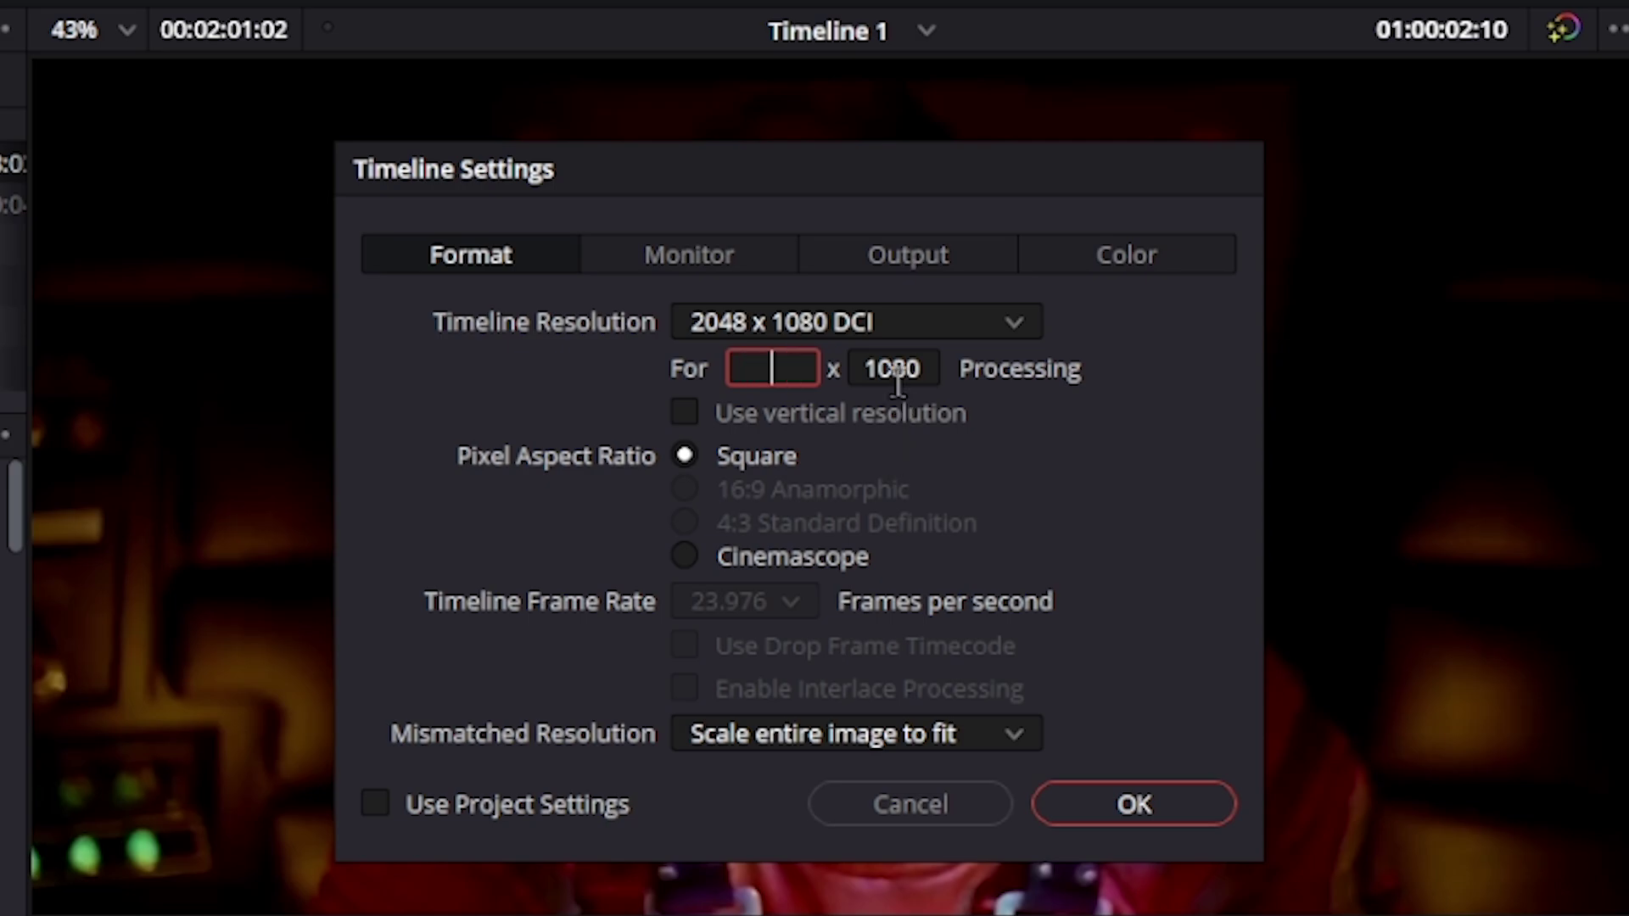
{"action": "type", "text": "1080"}
{"action": "key", "text": "Tab"}
{"action": "type", "text": "2048"}
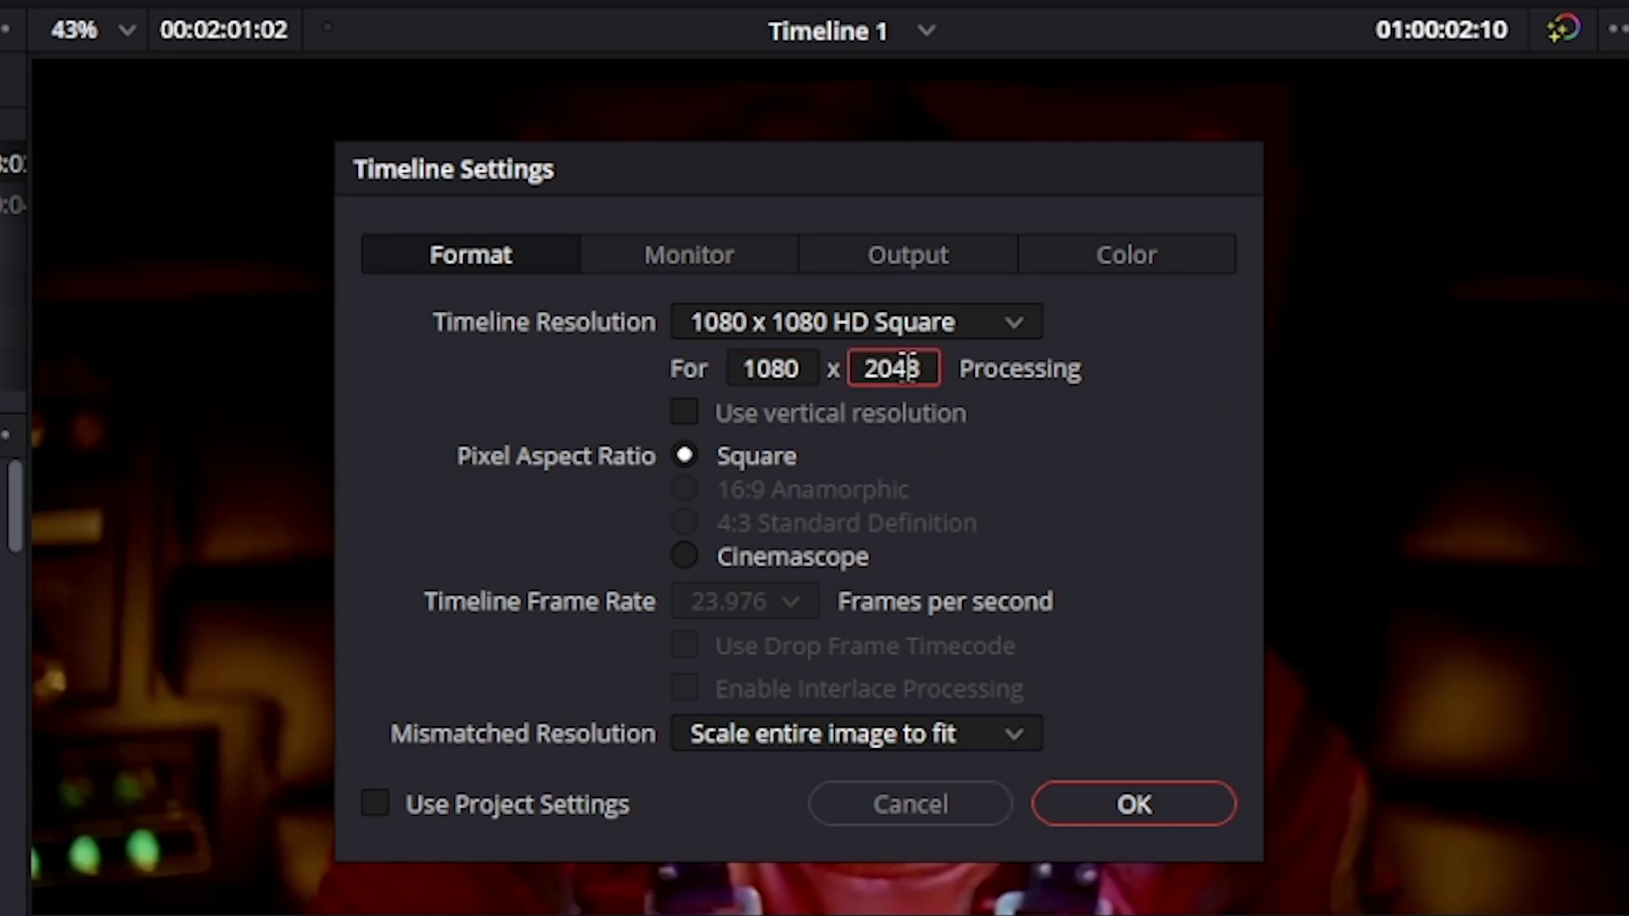
{"action": "left_click", "coordinate": [1169, 806]}
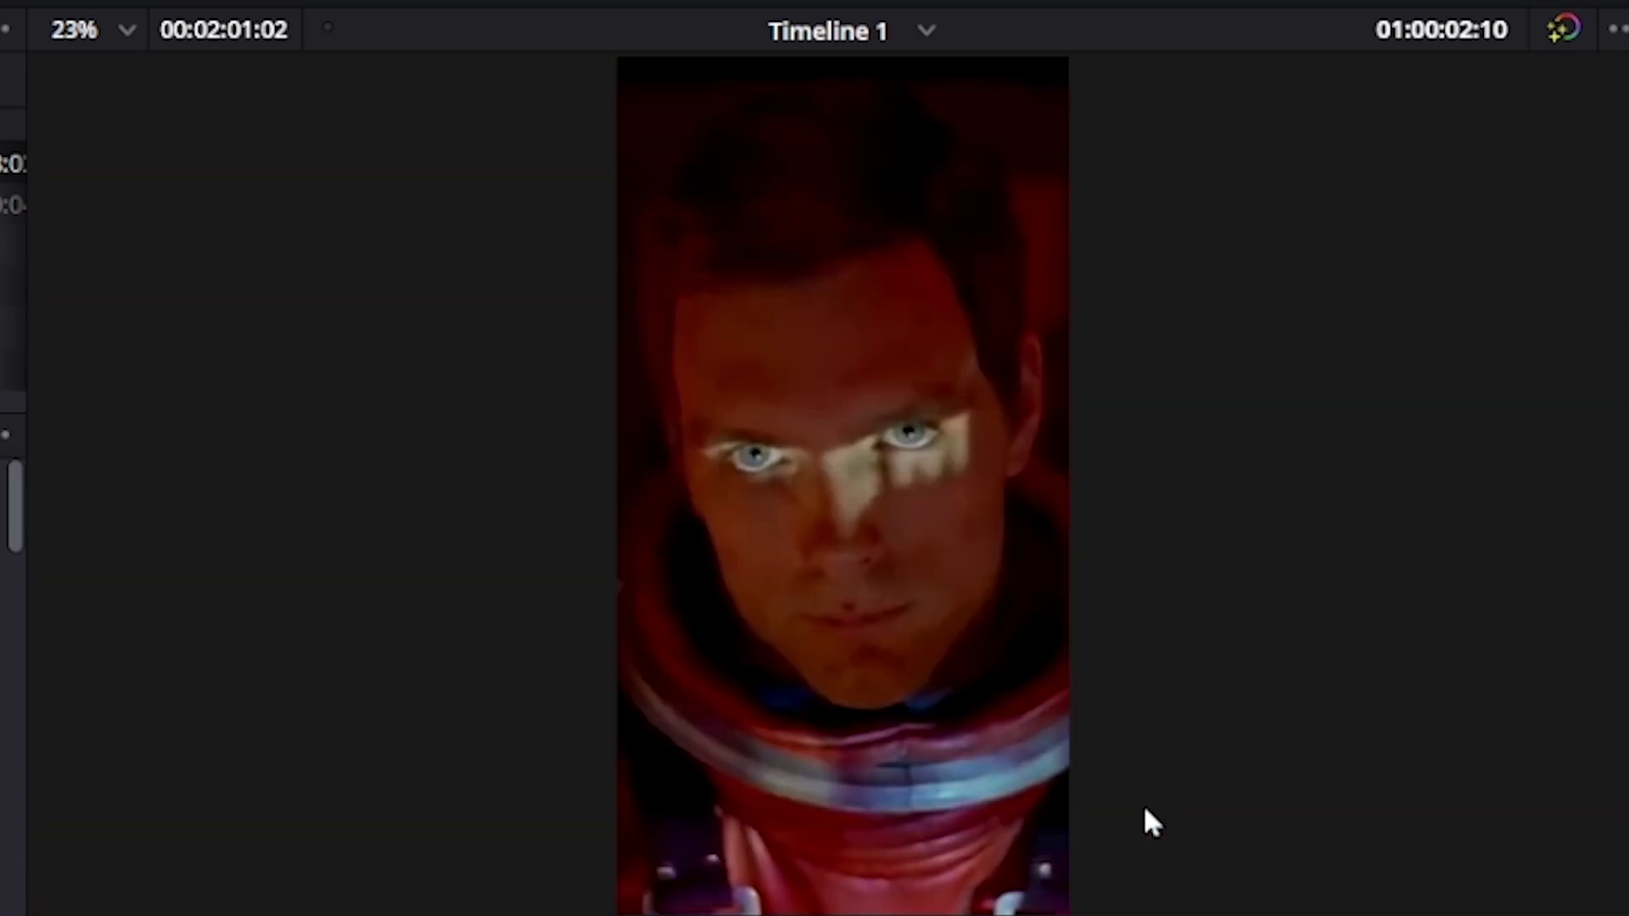